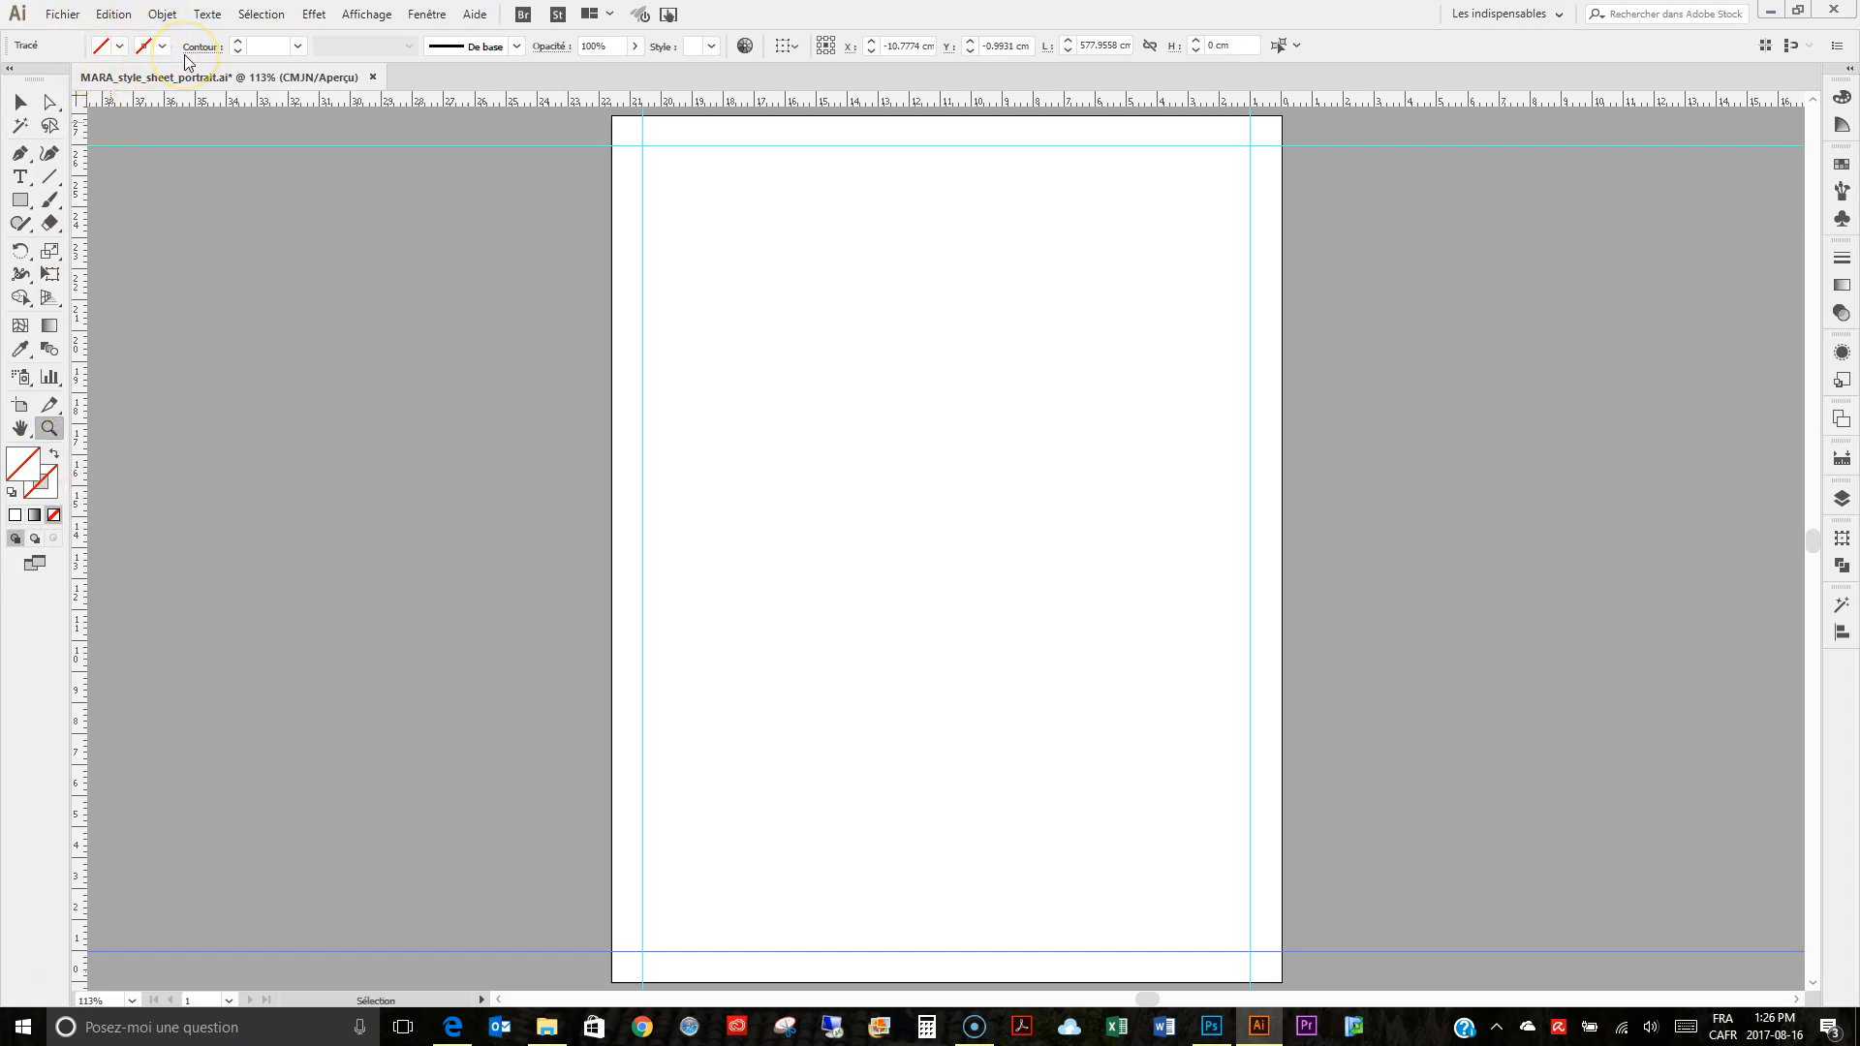
Set the fill colour to red and the stroke colour to green using the swatches.
click(1834, 172)
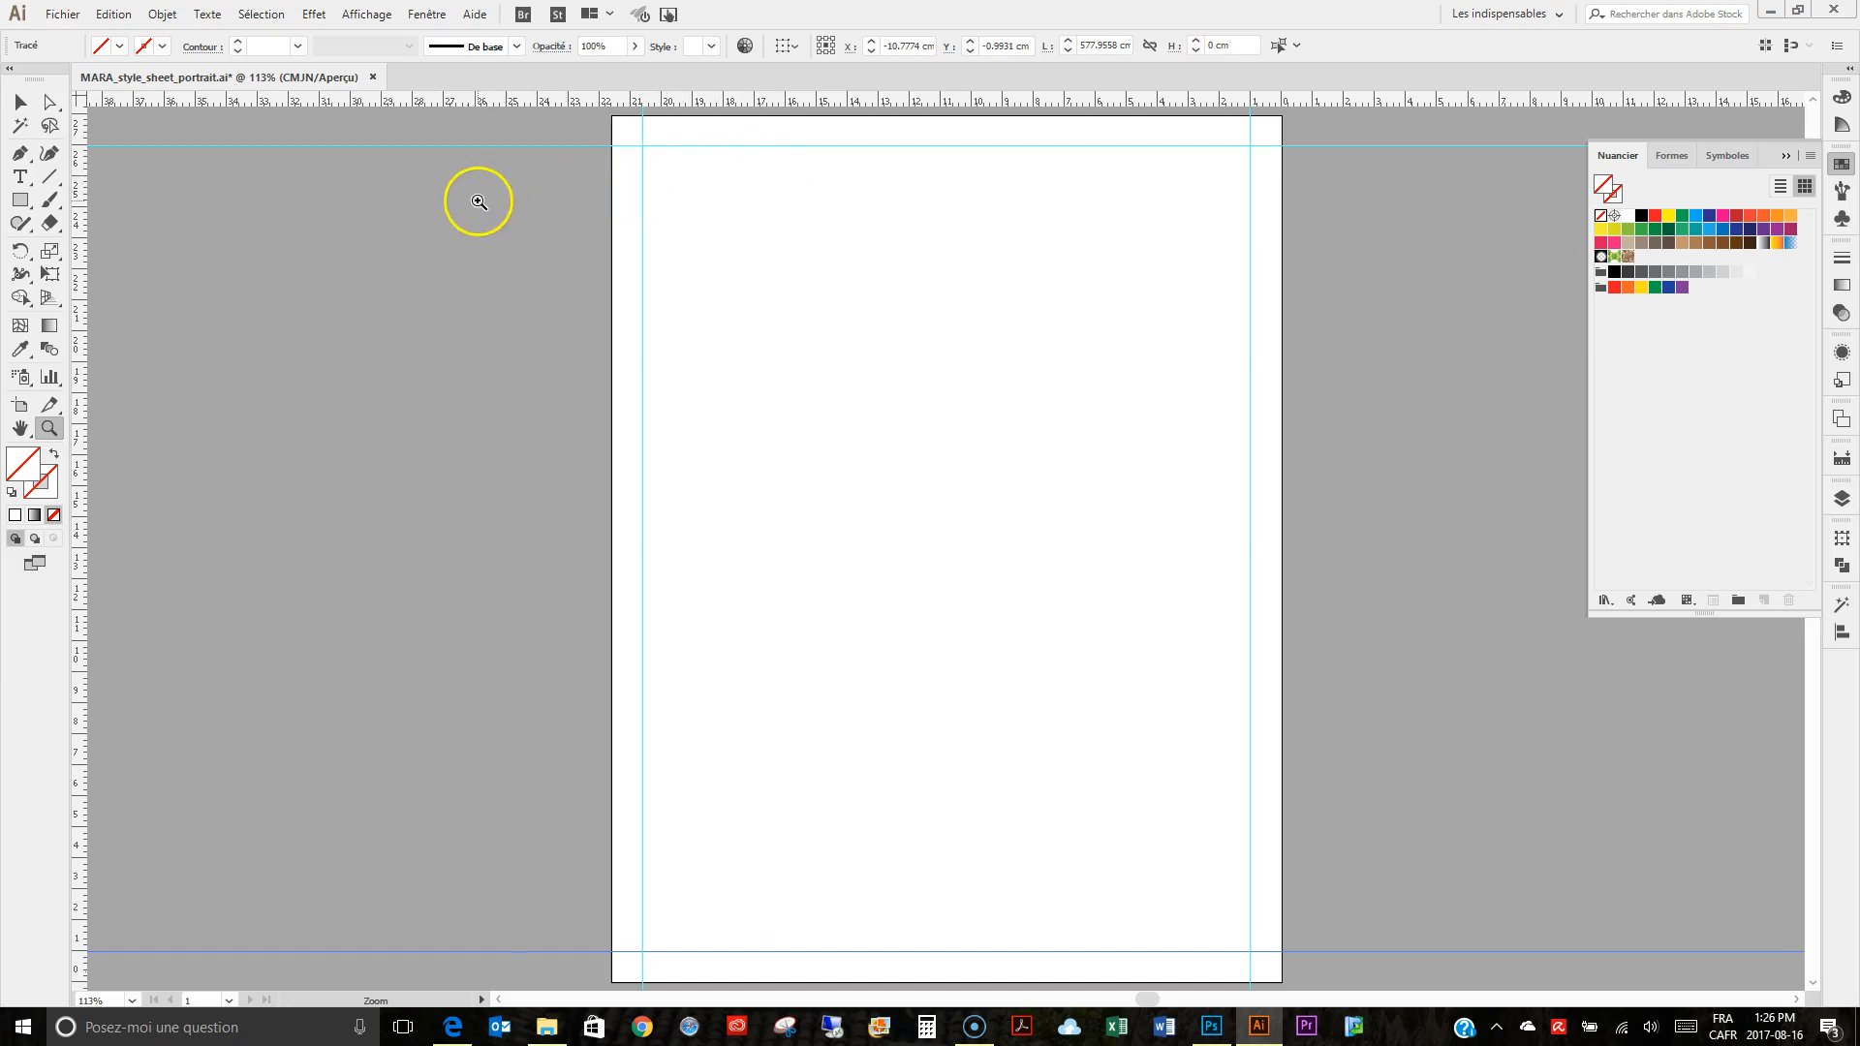
click(1608, 187)
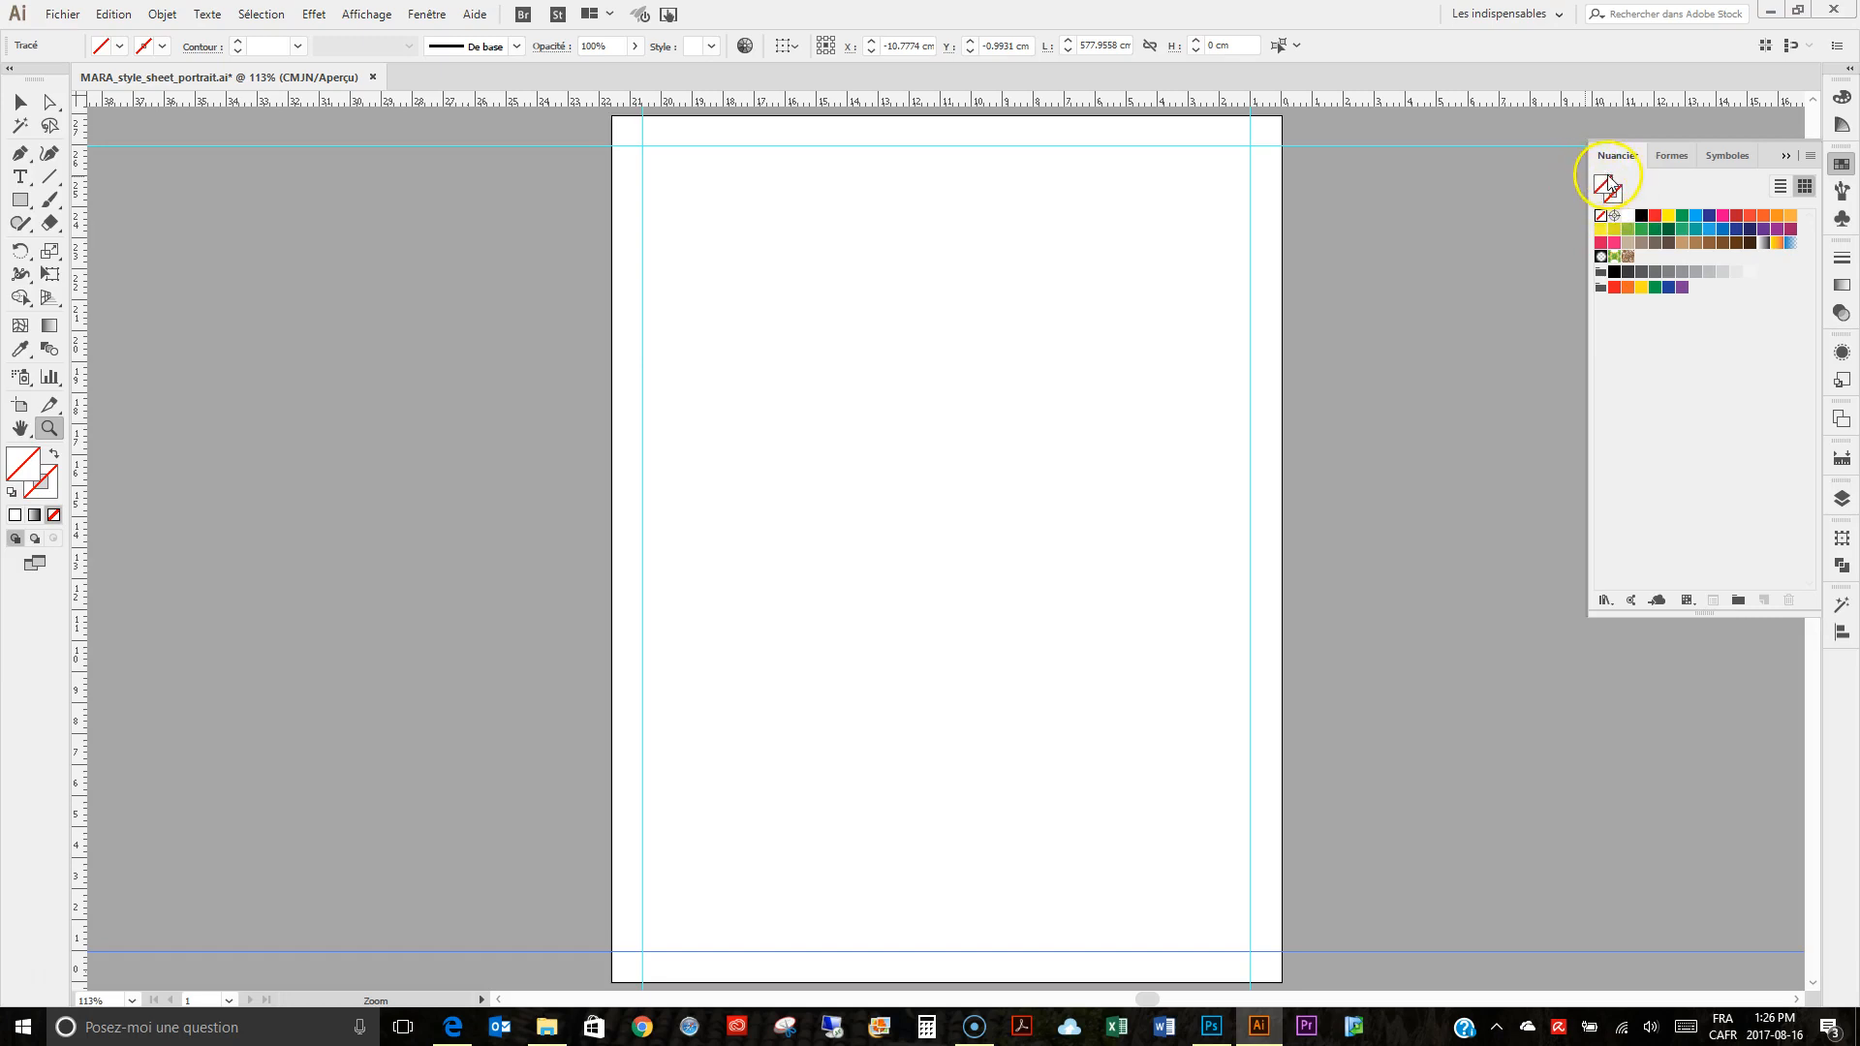
click(1655, 219)
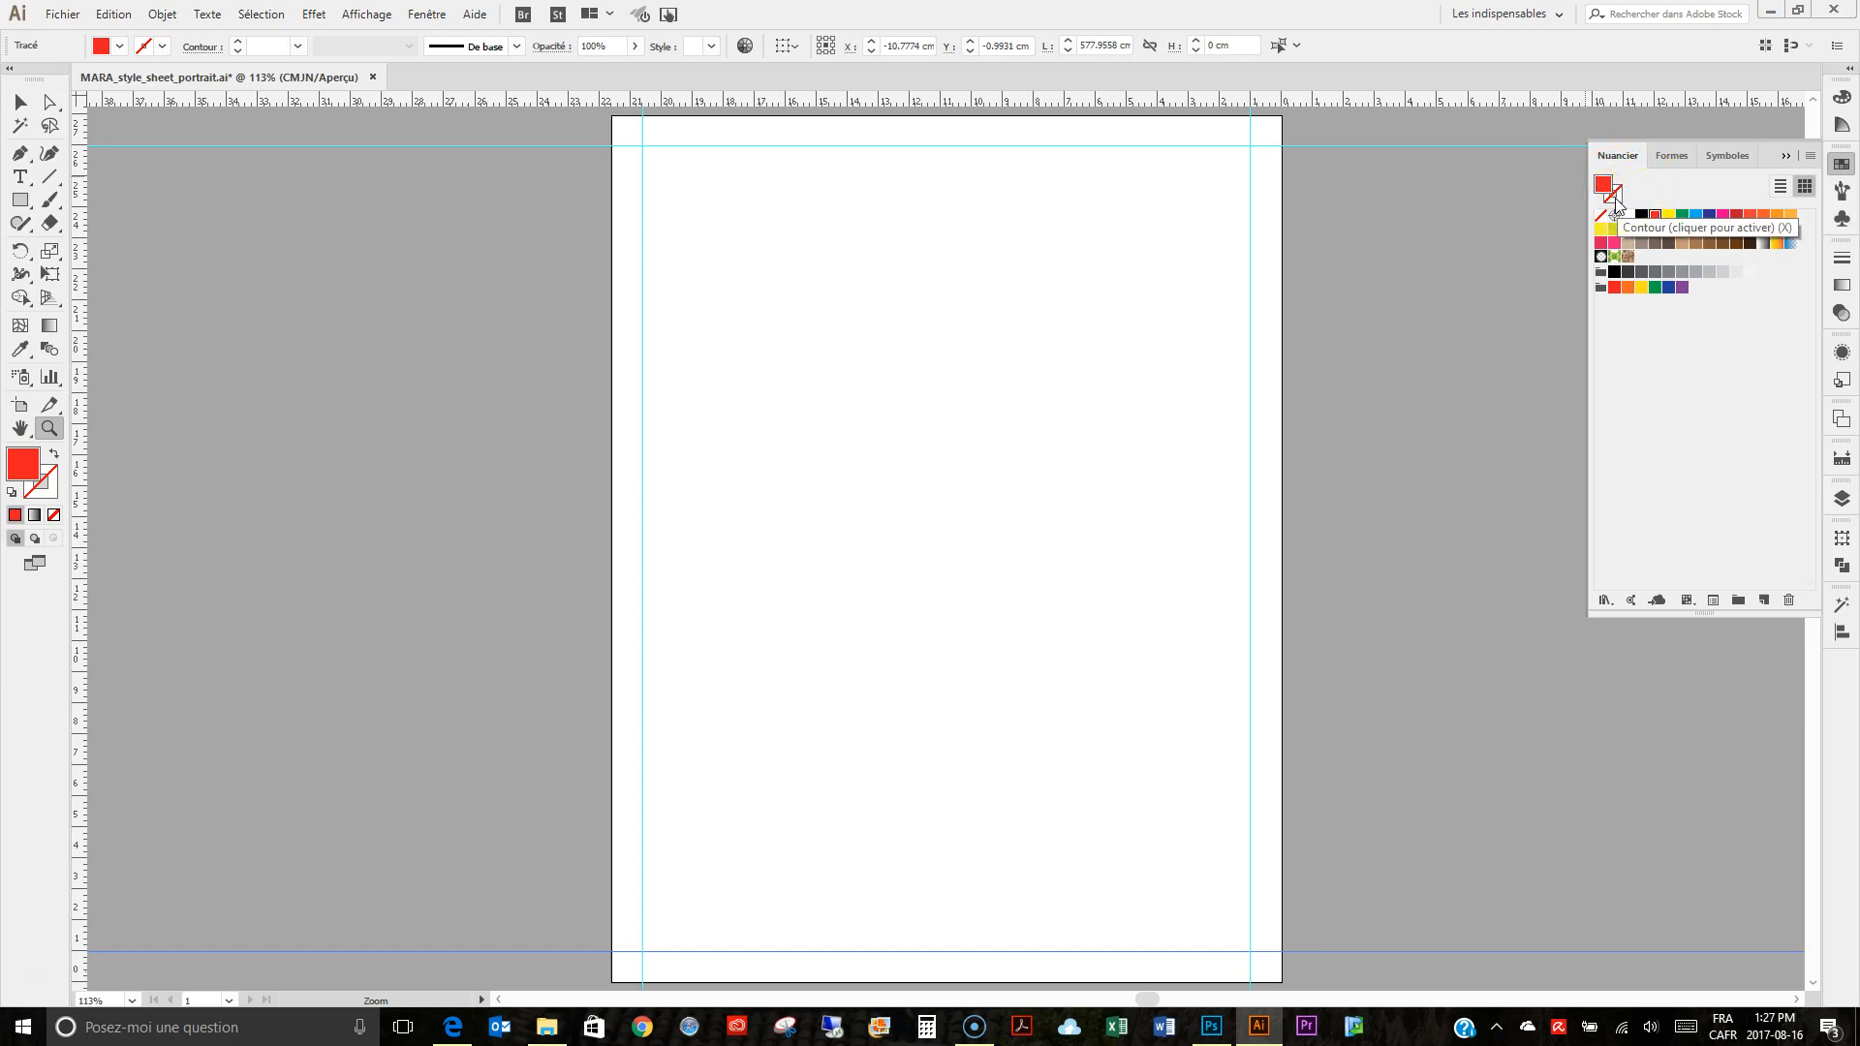
click(1615, 199)
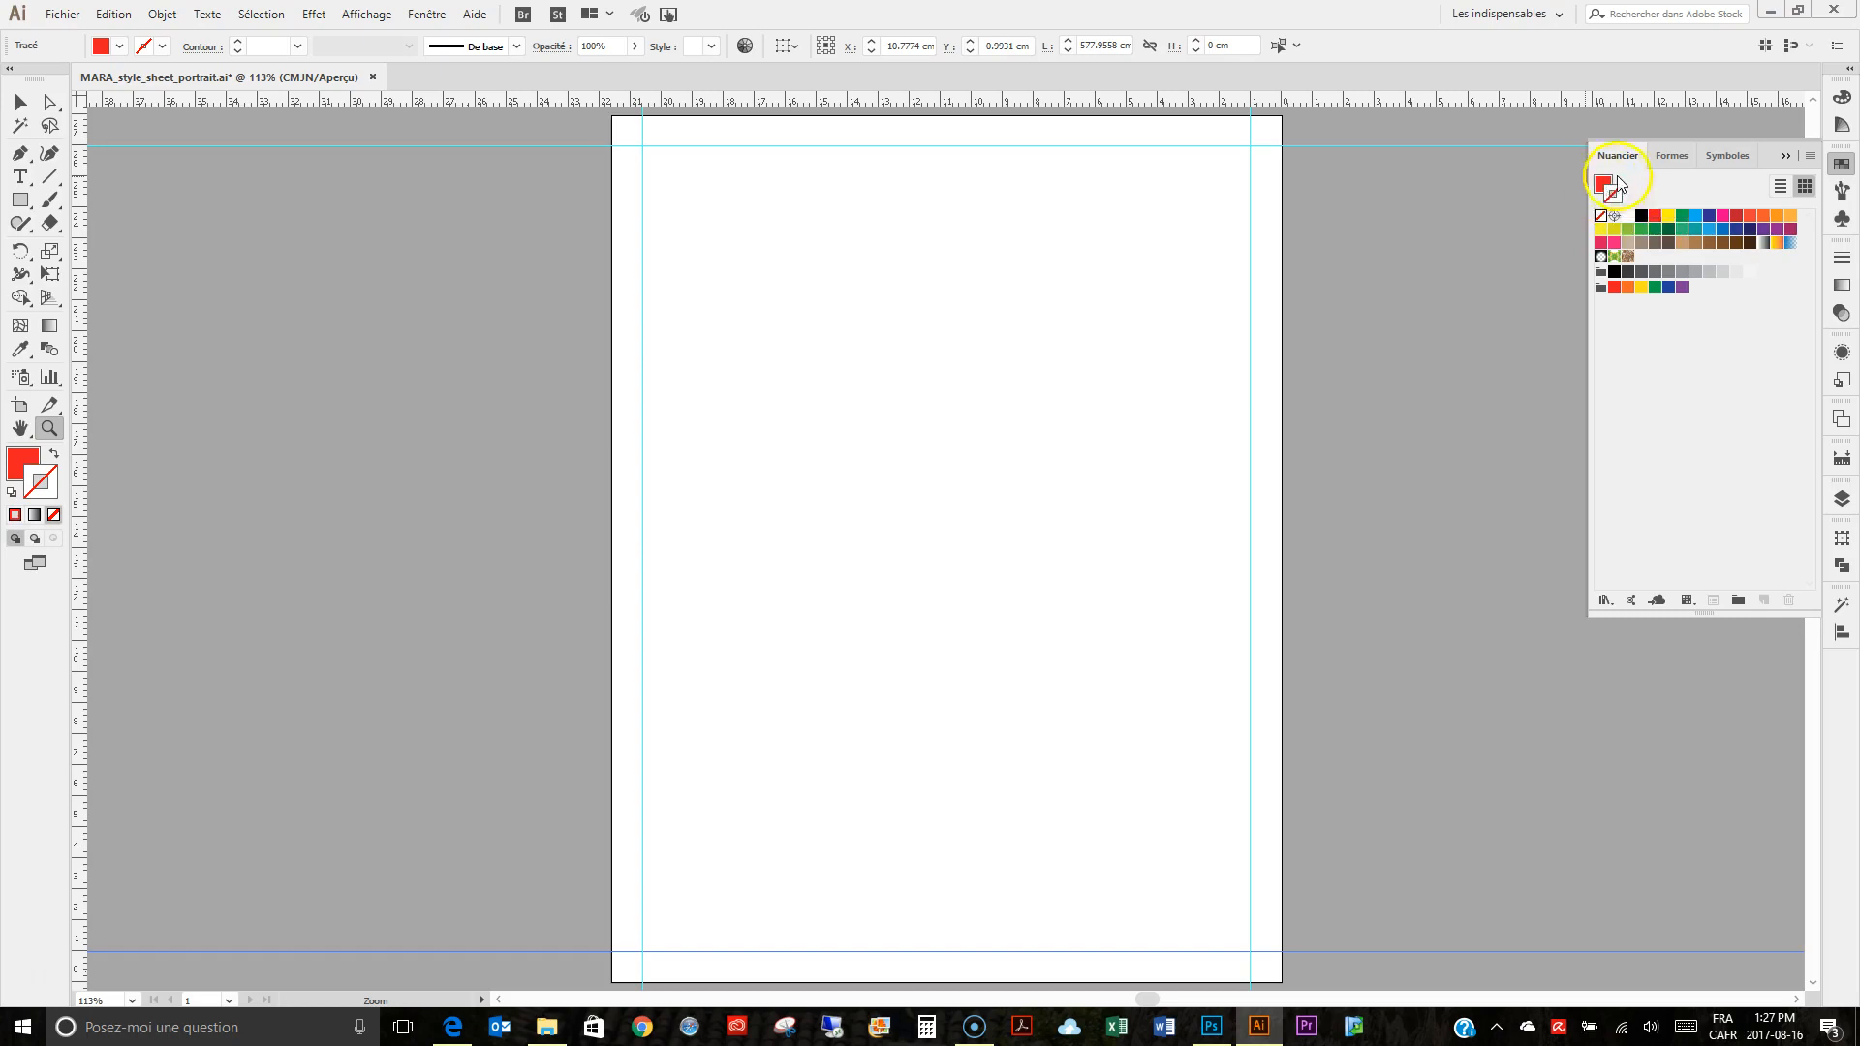
click(1684, 216)
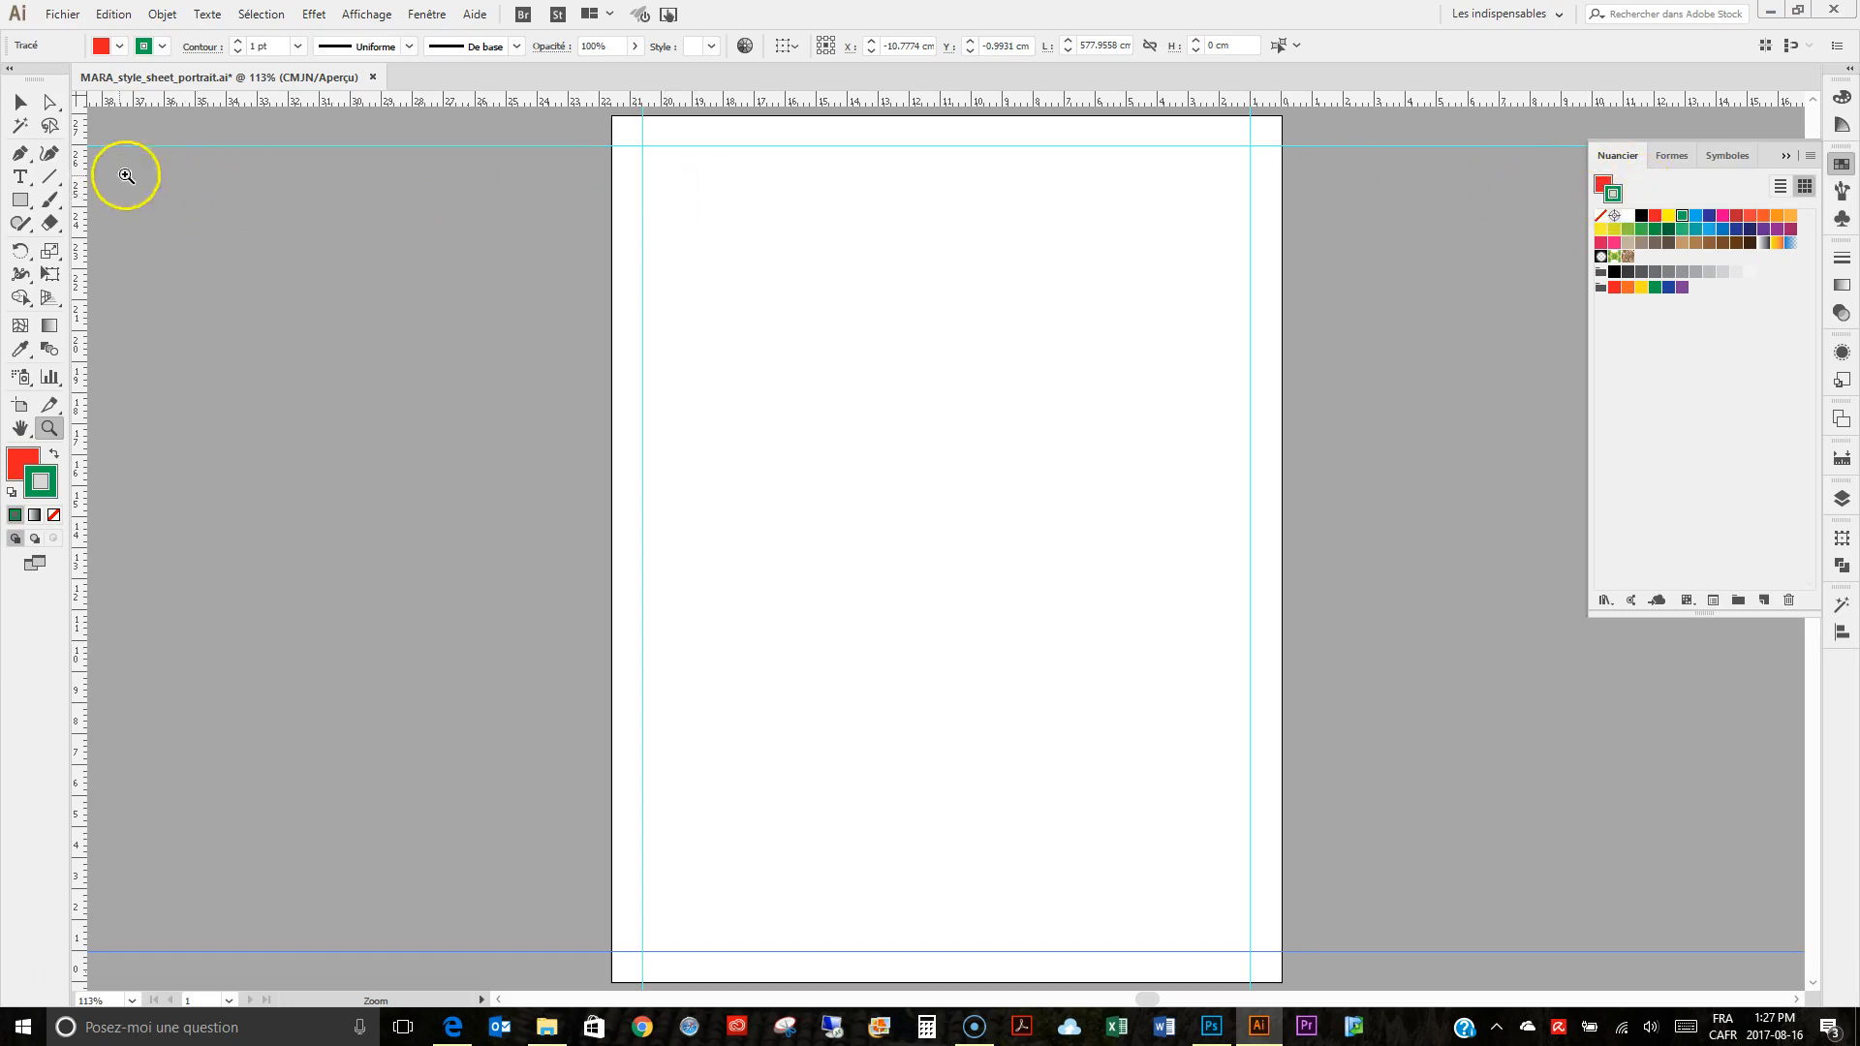
Draw a test rectangle about 8.8 by 6.9 cm on the page, inspect its outline up close, and delete it.
click(19, 201)
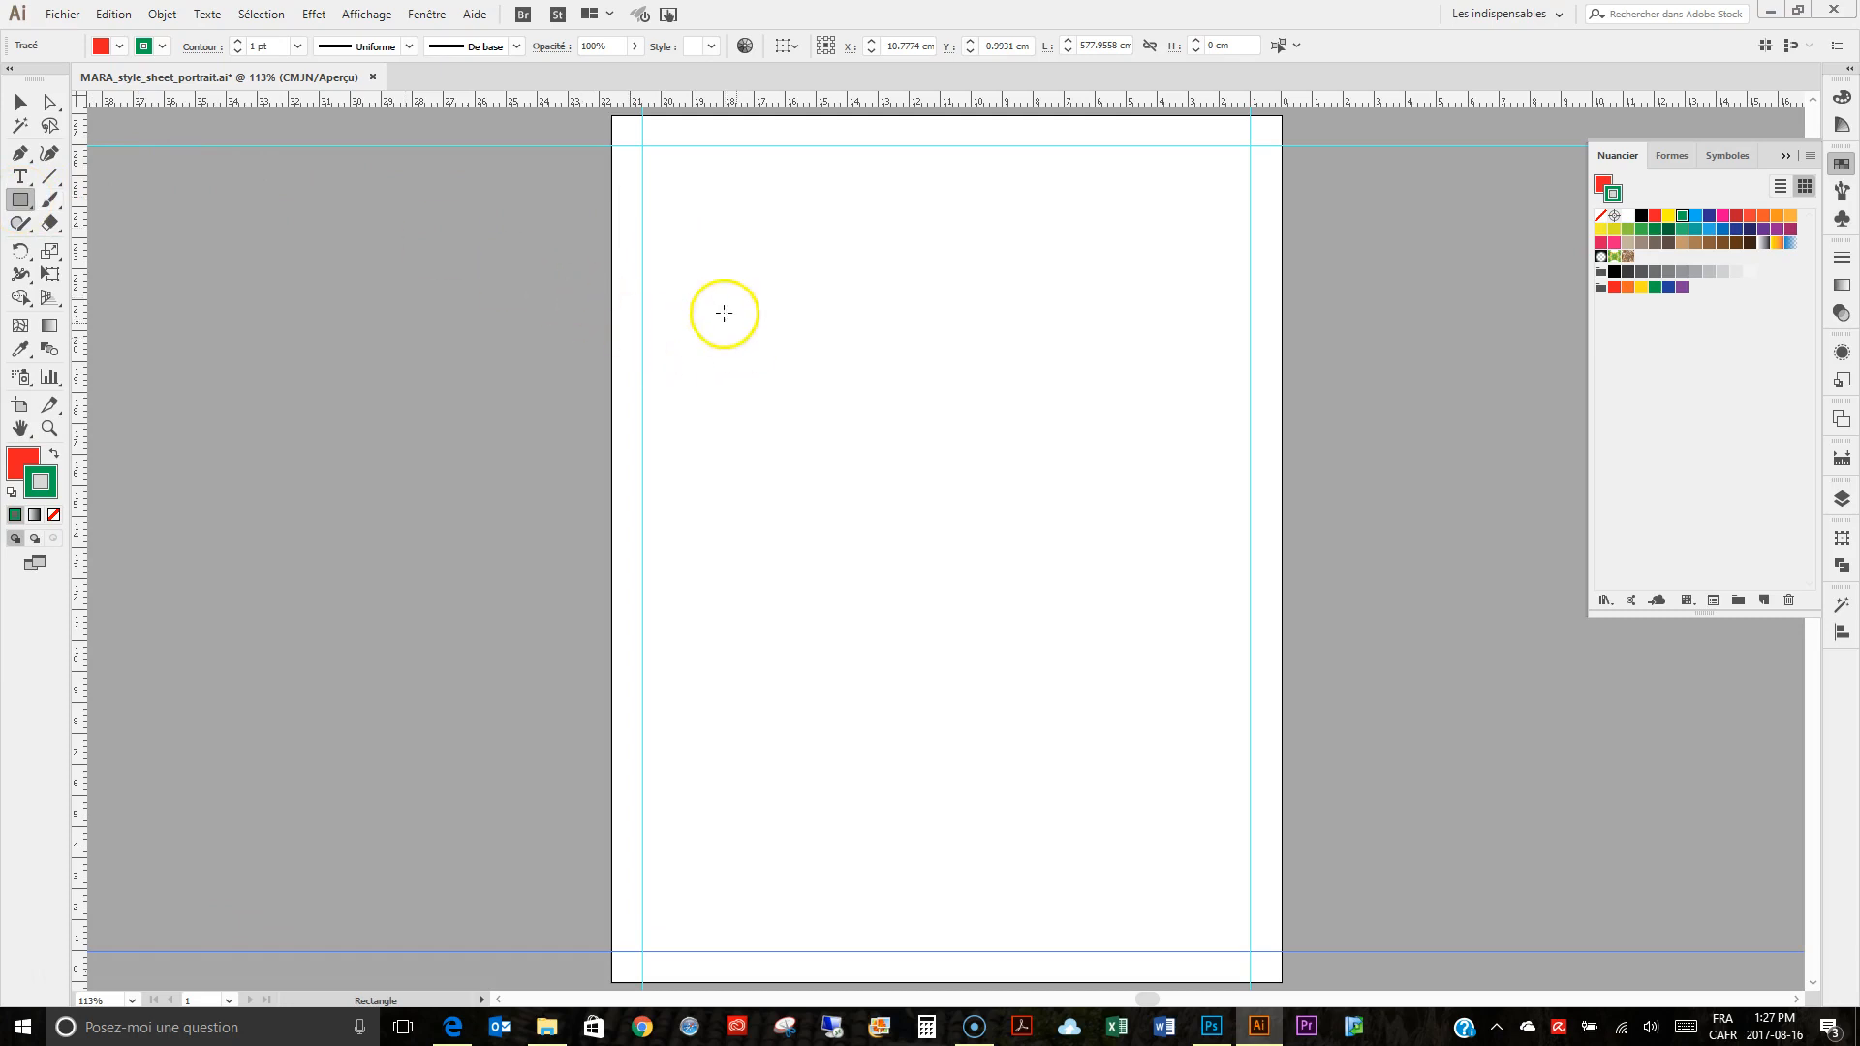
drag(749, 253, 1021, 466)
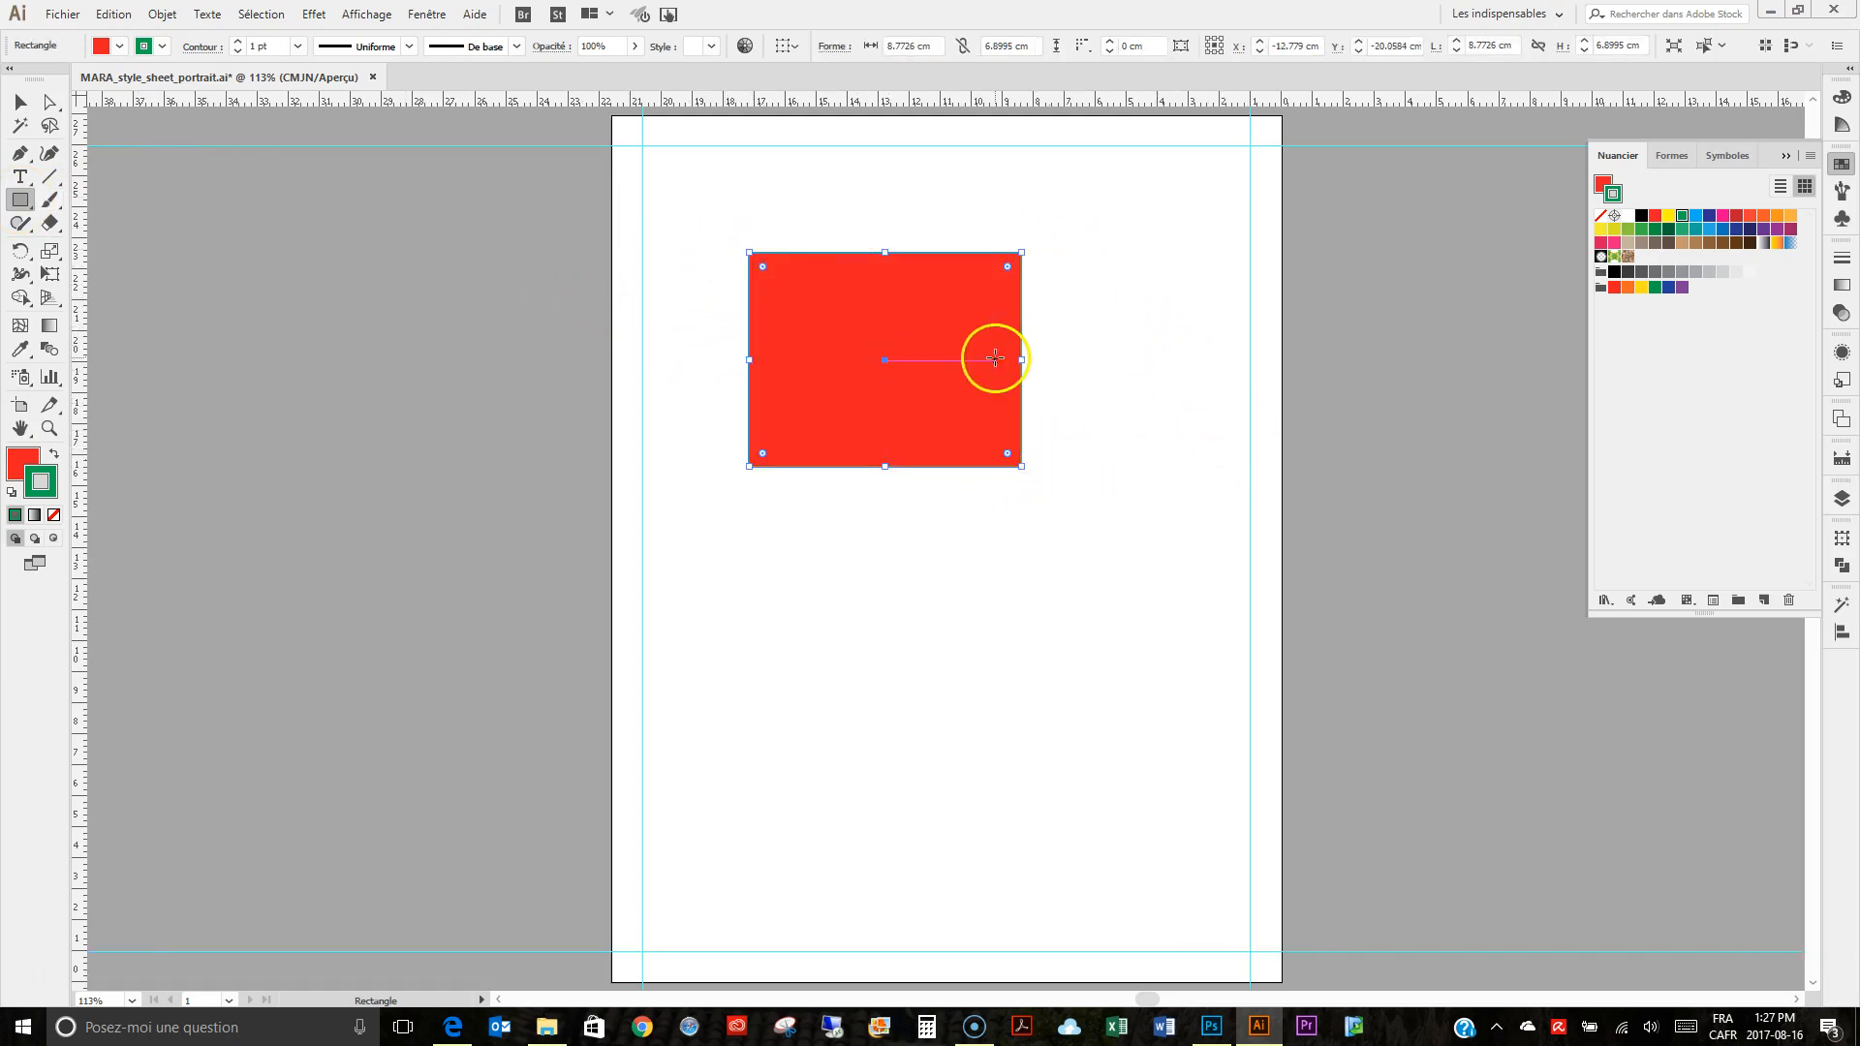
key(z)
drag(717, 394, 839, 511)
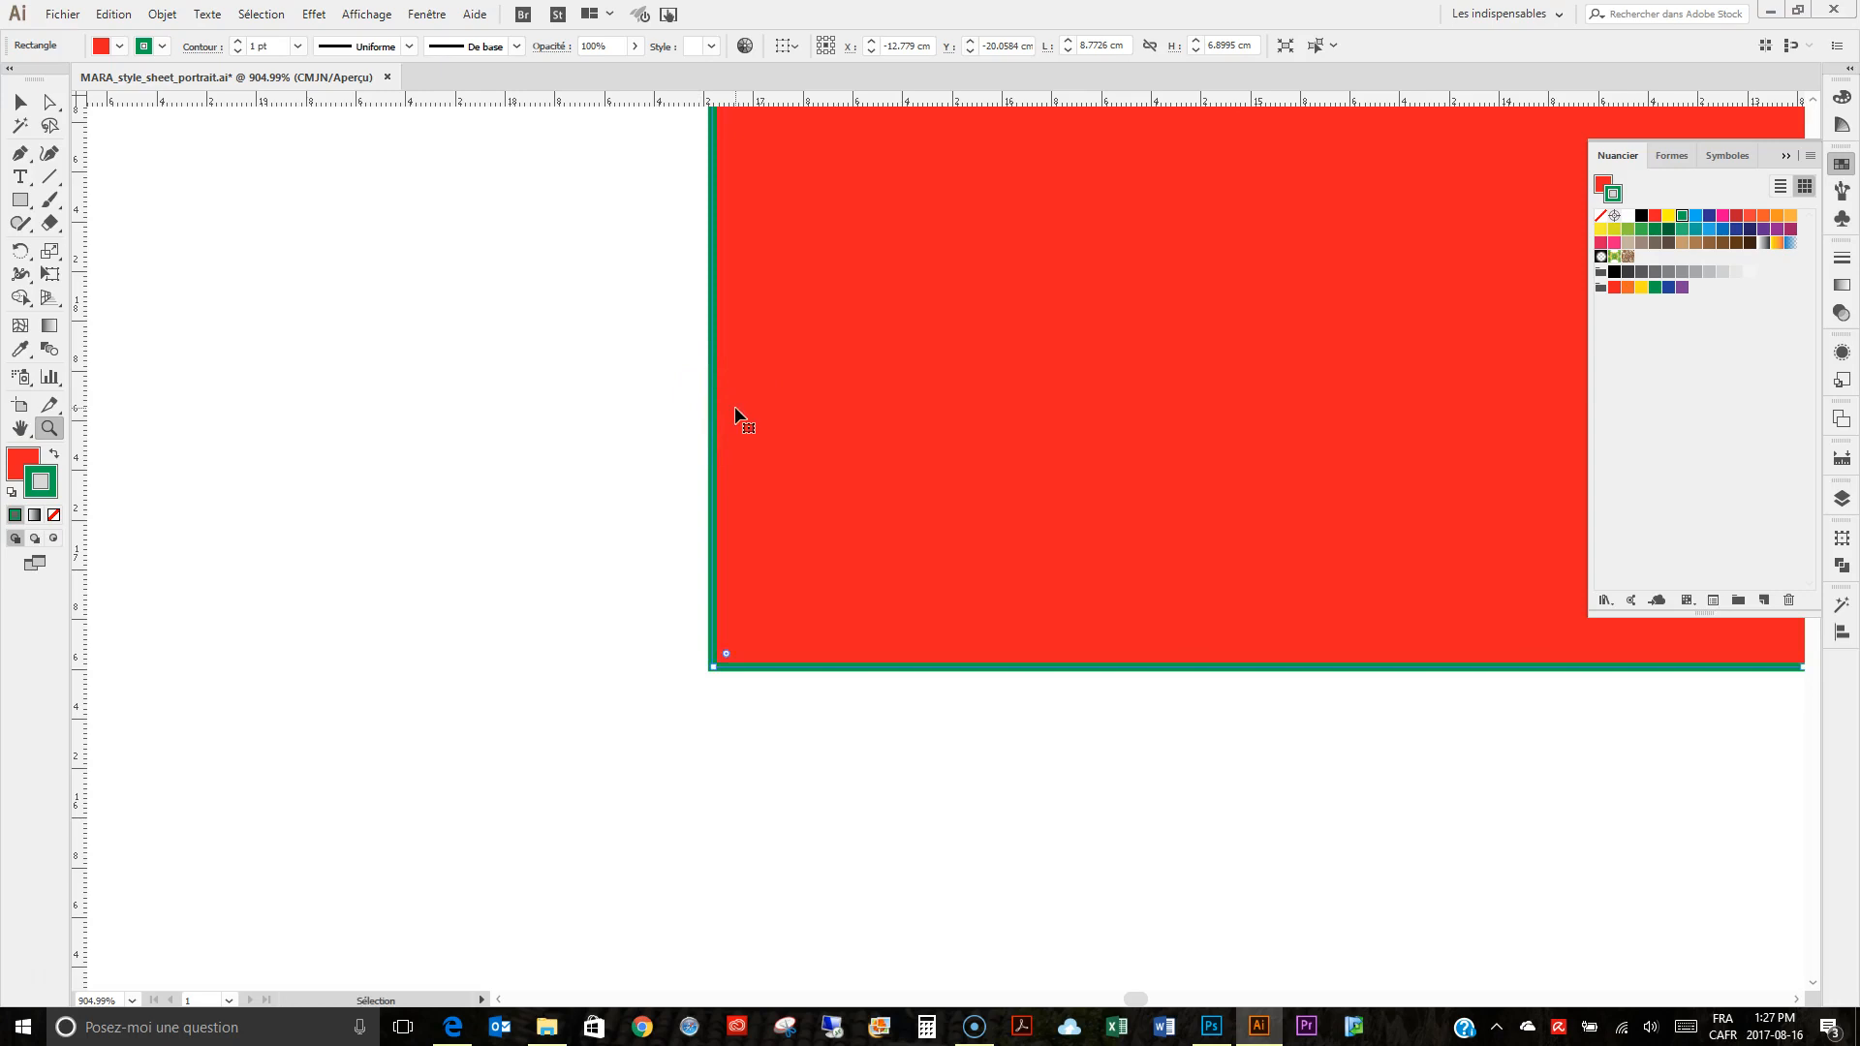
key(ctrl+0)
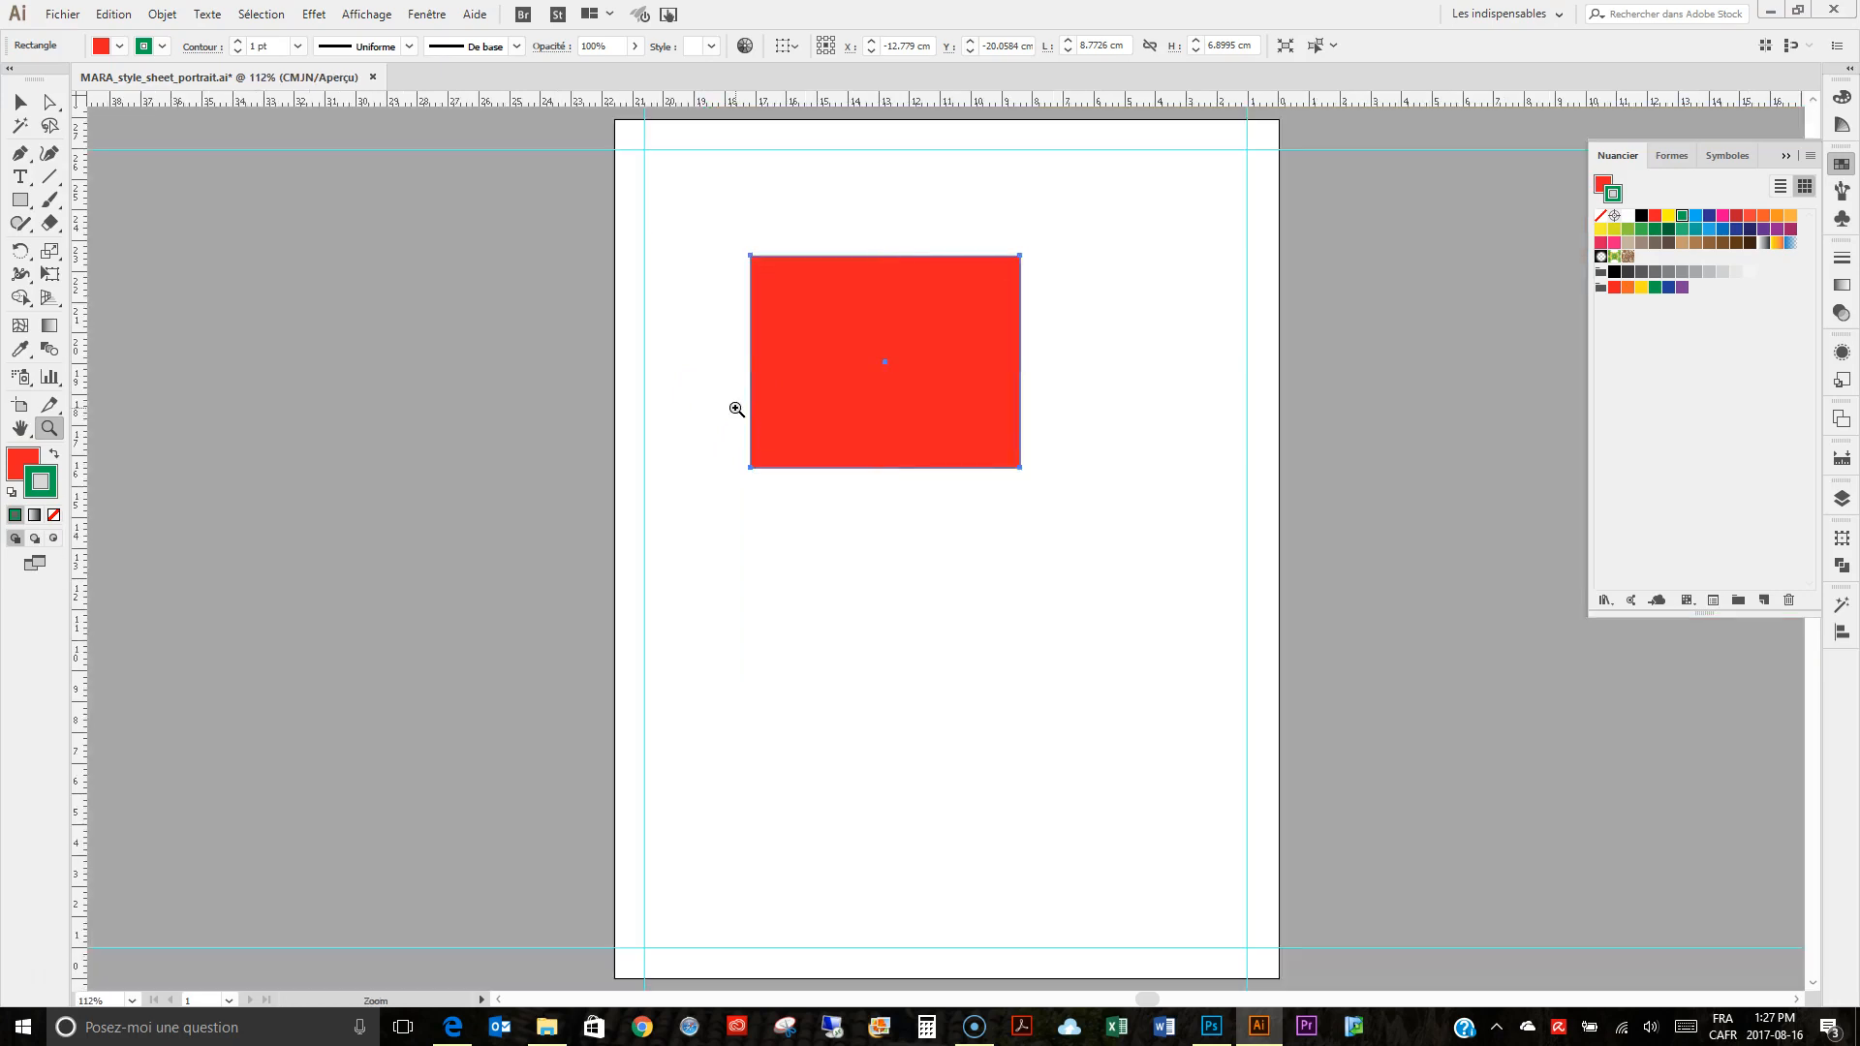
key(Delete)
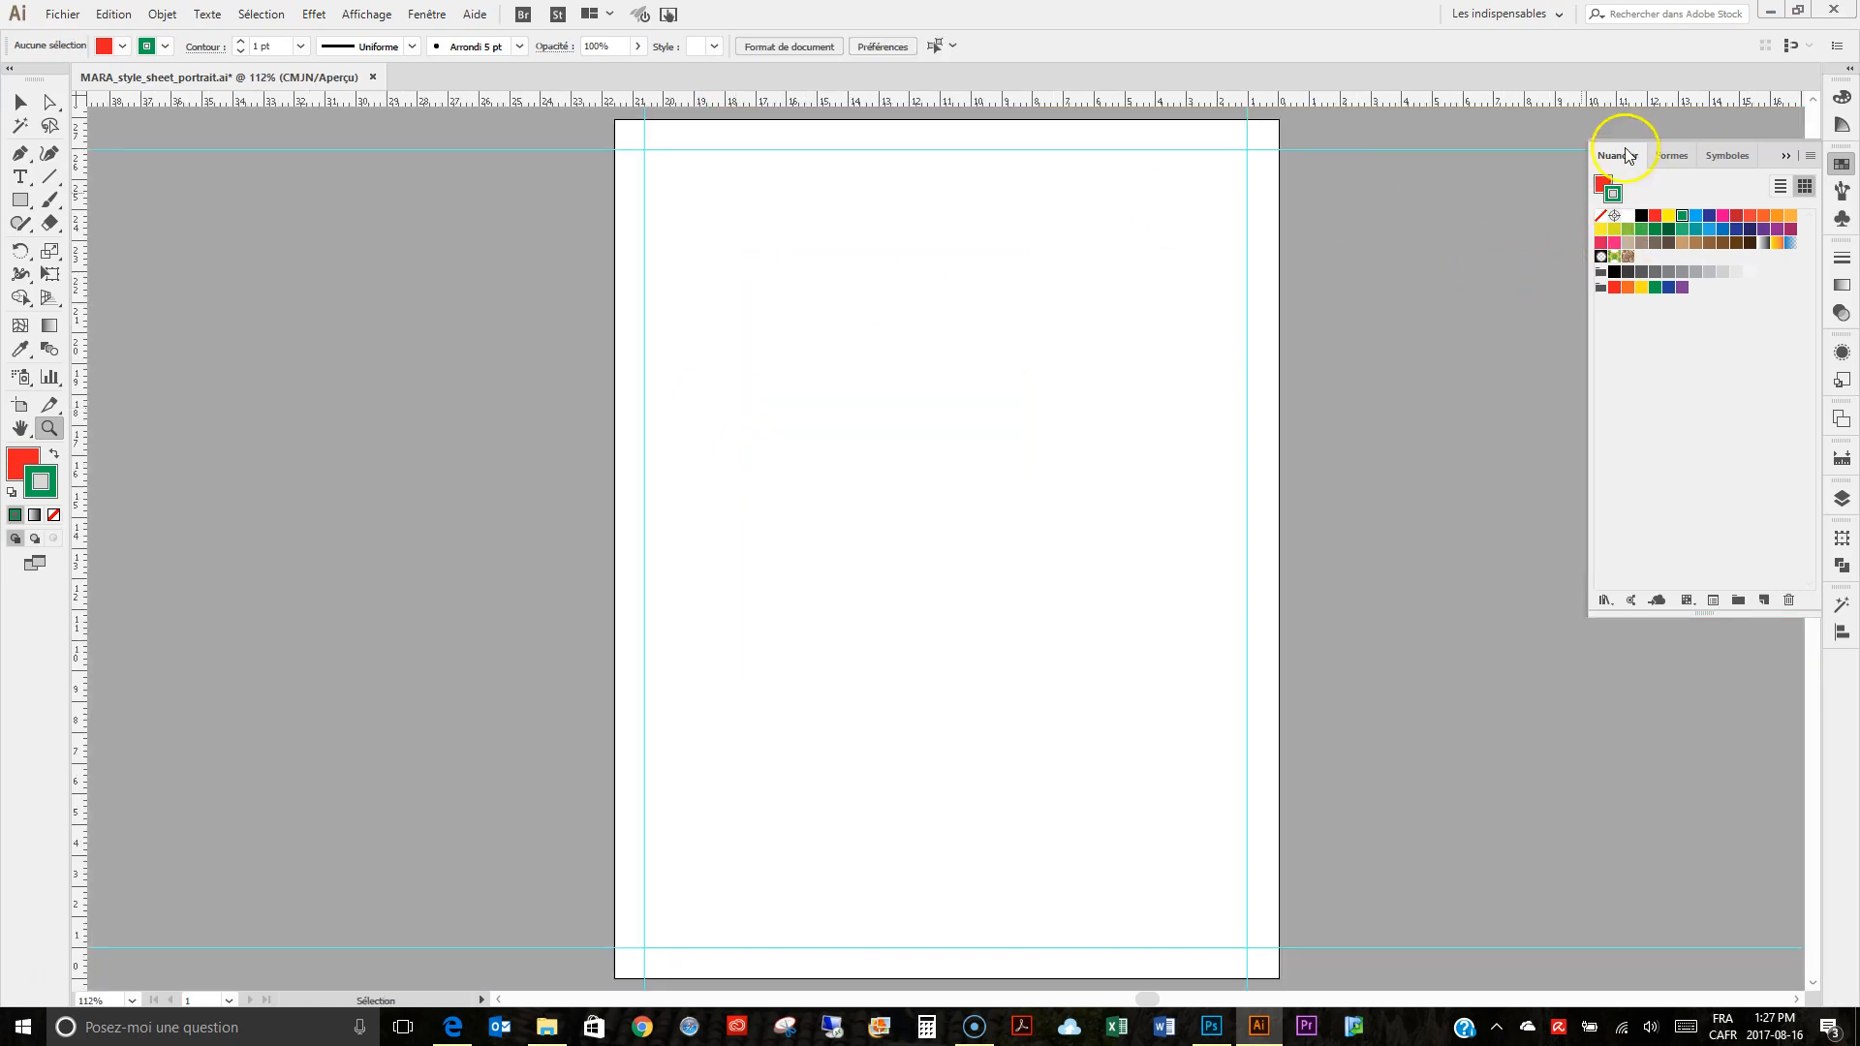
Set up the Rectangle tool with no fill and a black 3 pt stroke.
click(1641, 215)
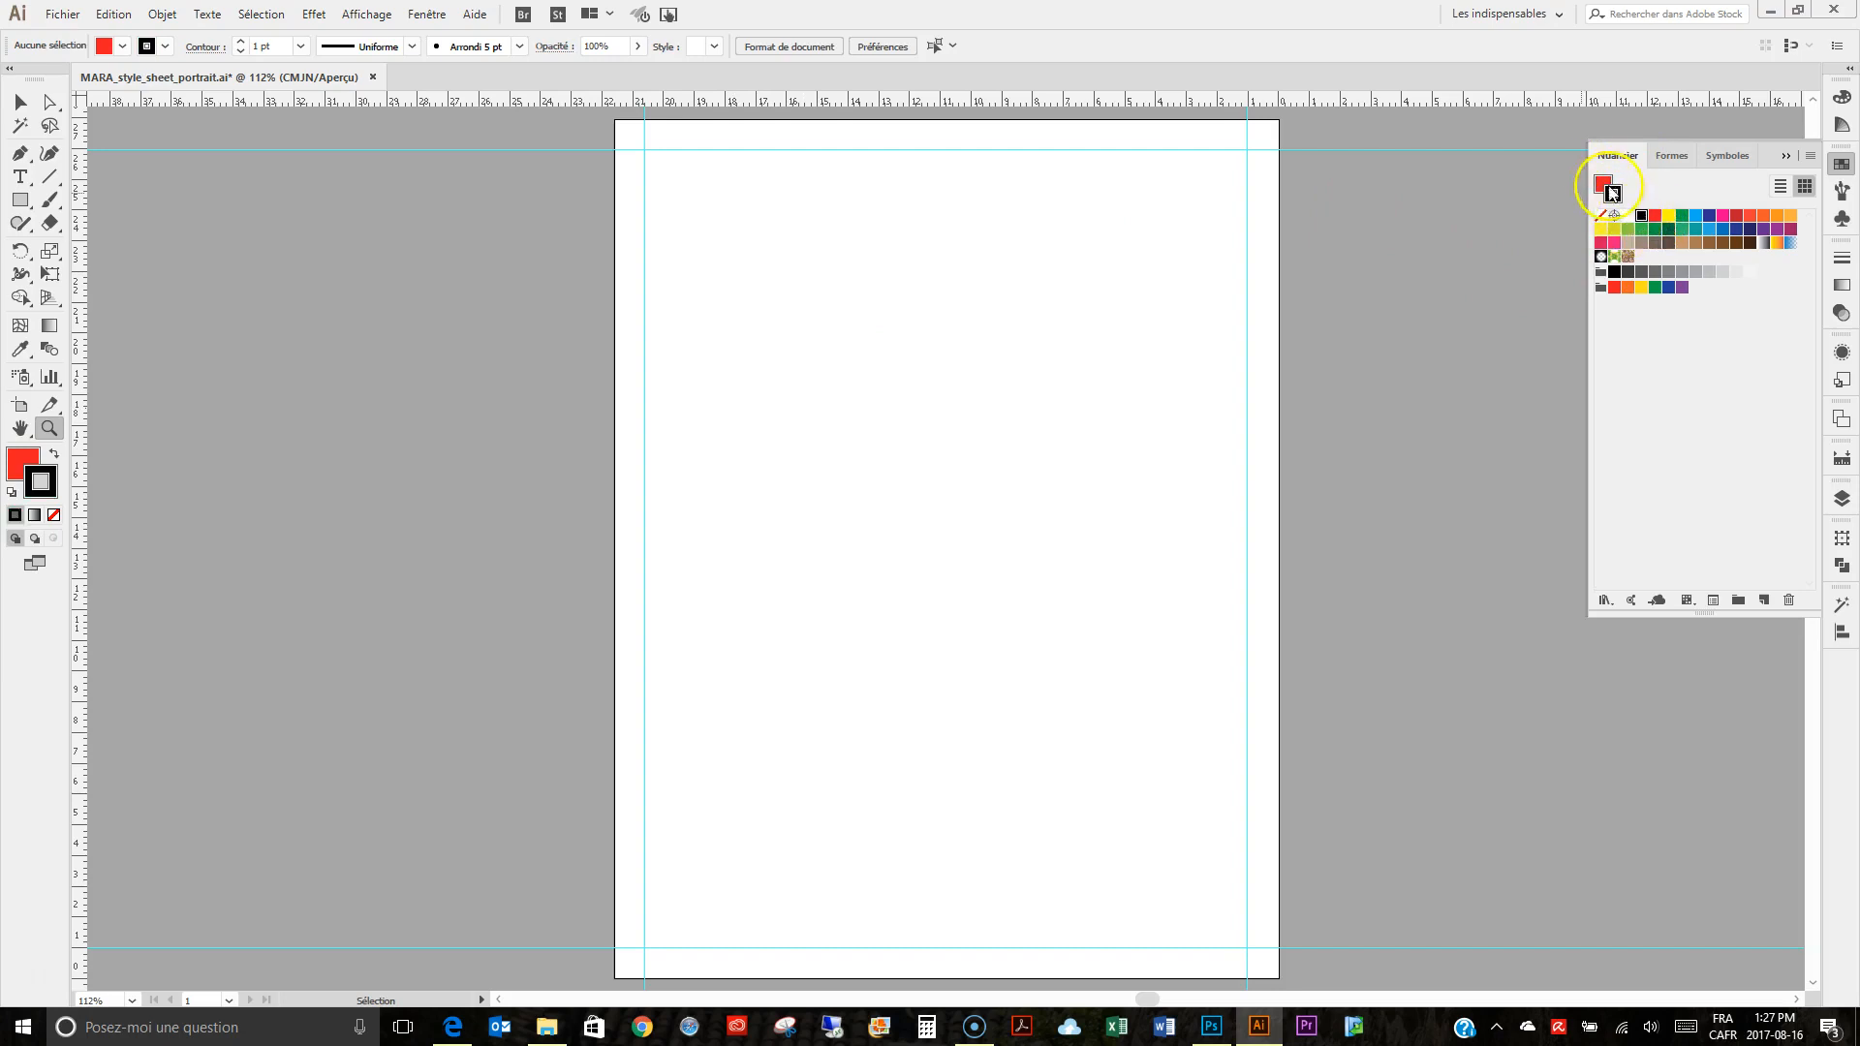
click(1601, 182)
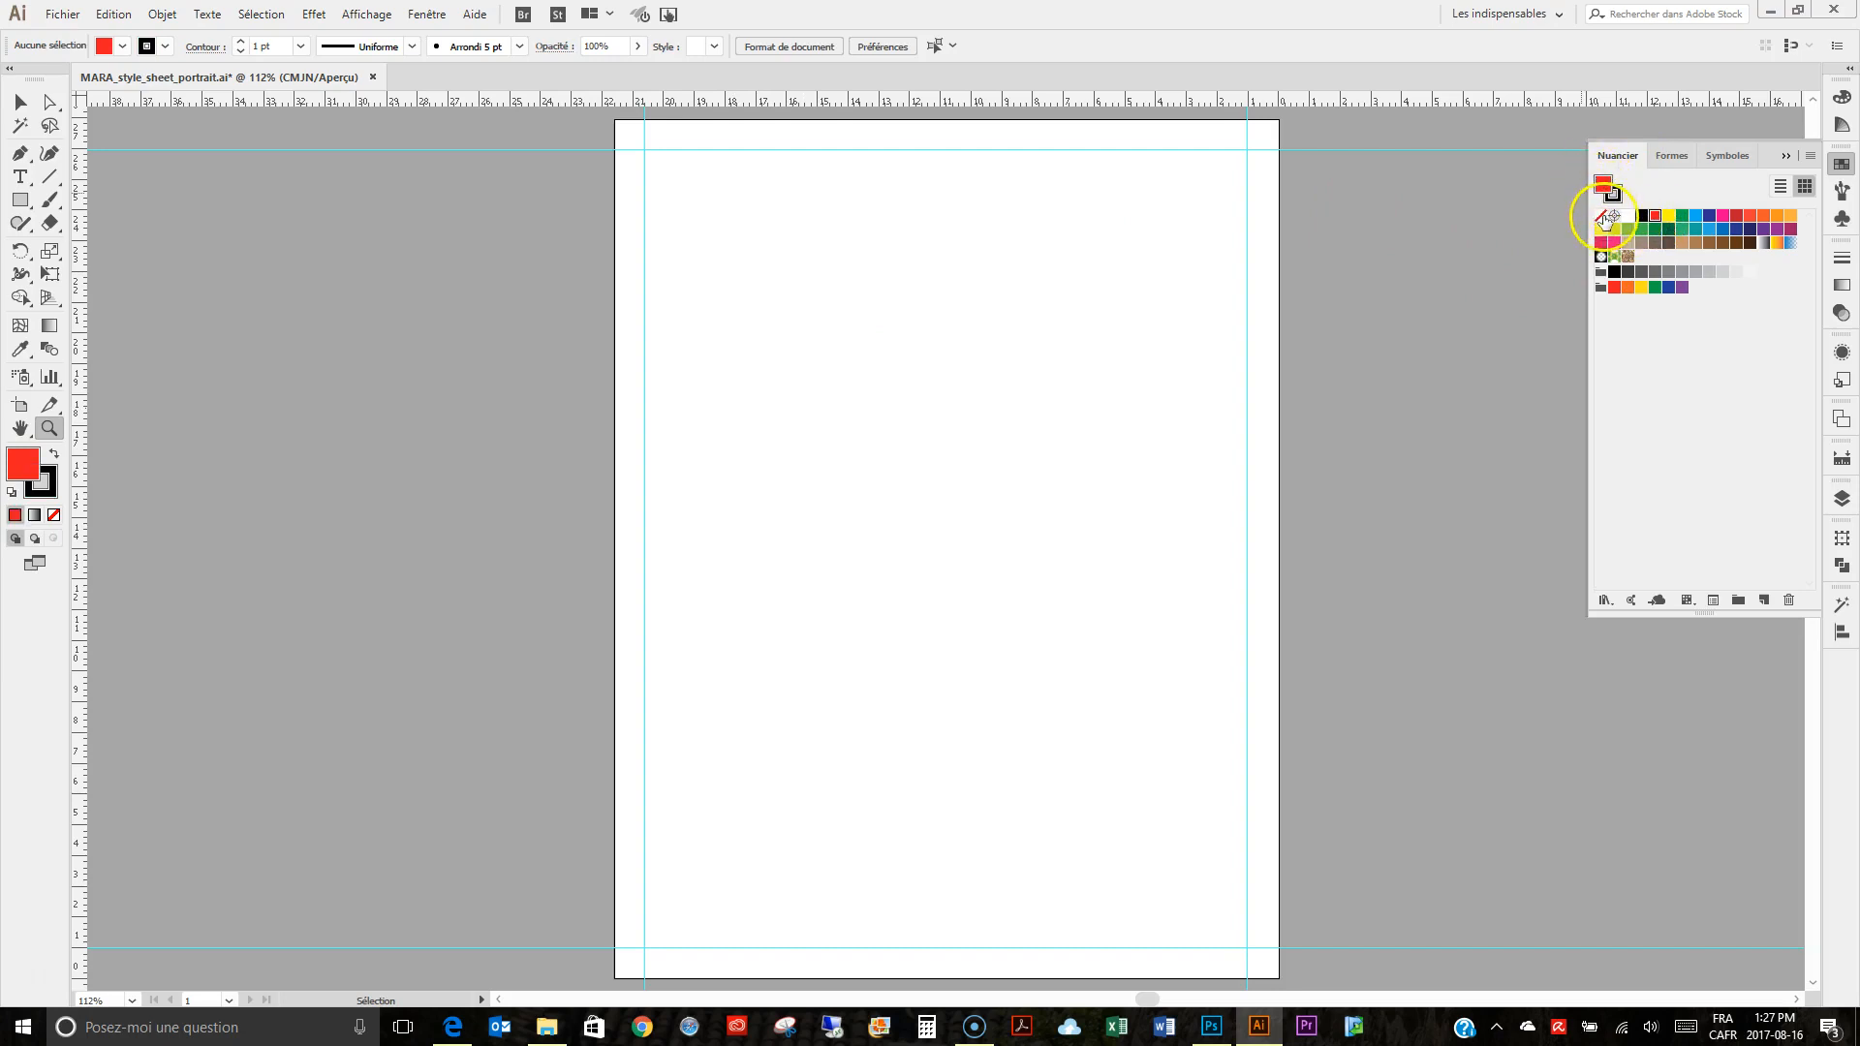
click(1600, 216)
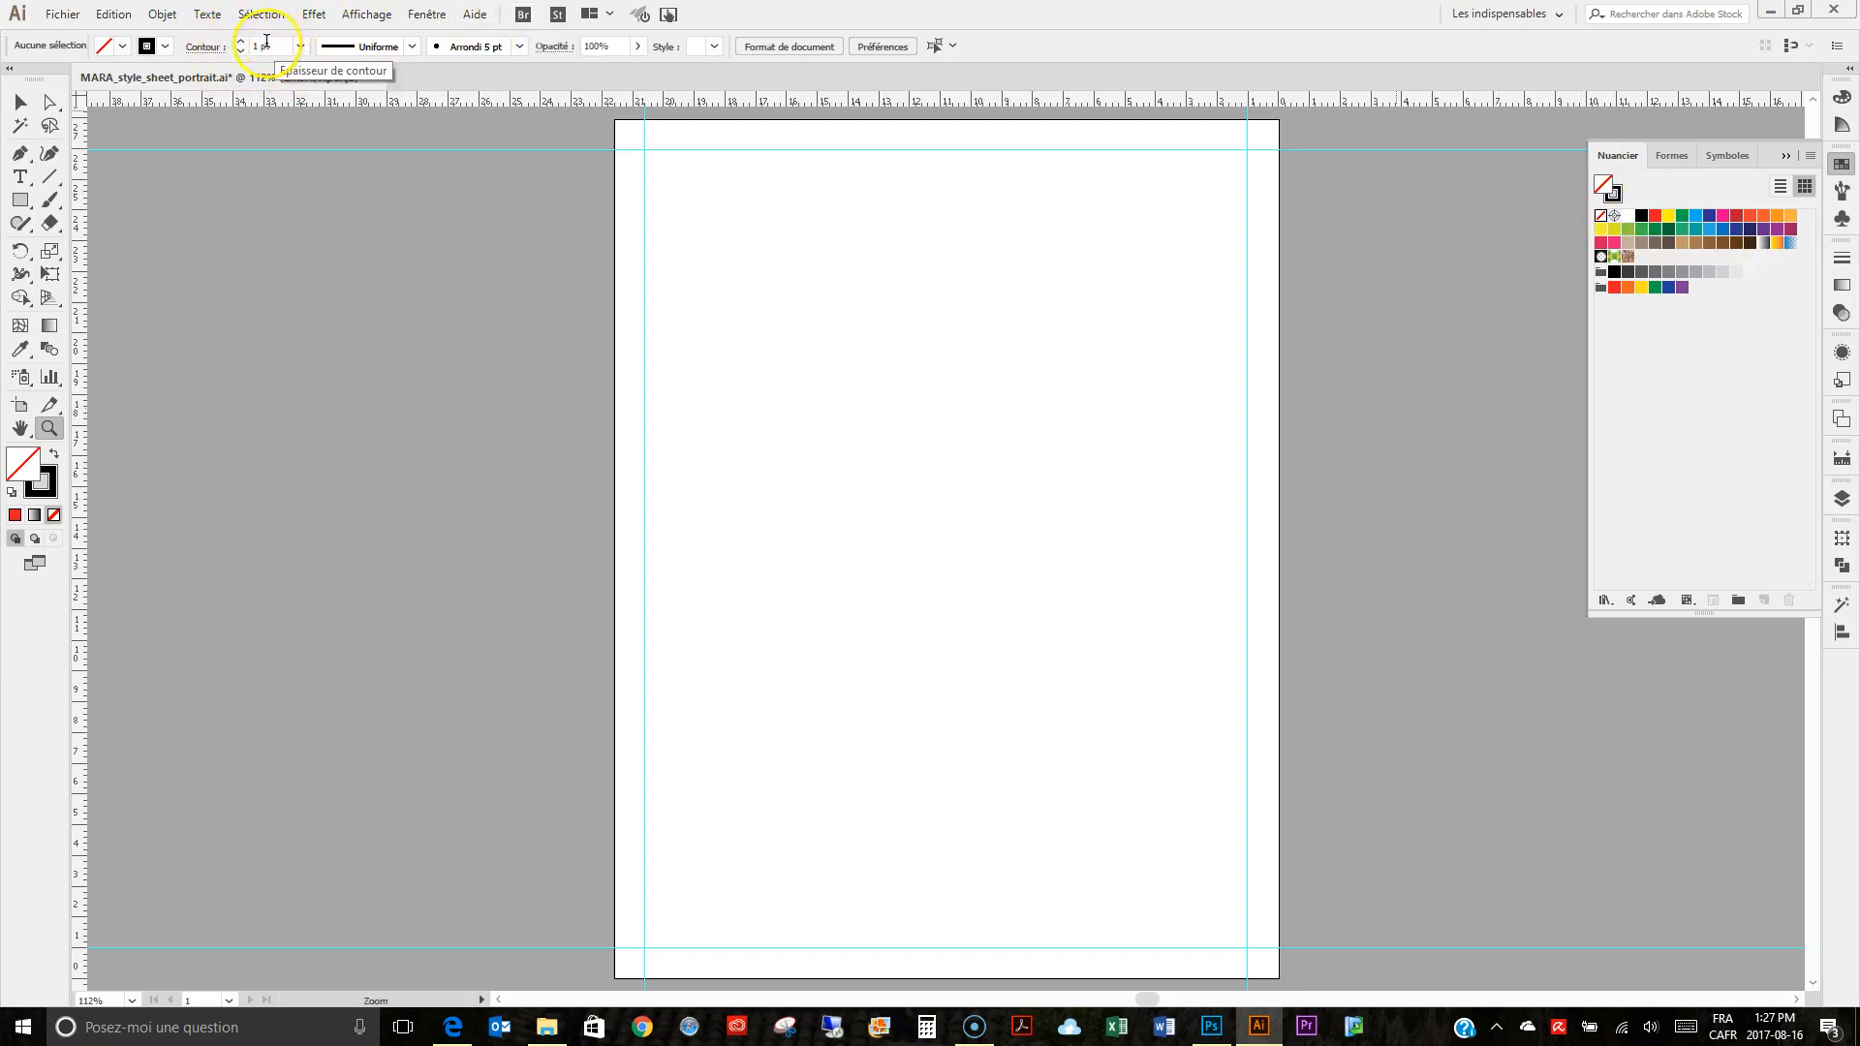
click(20, 200)
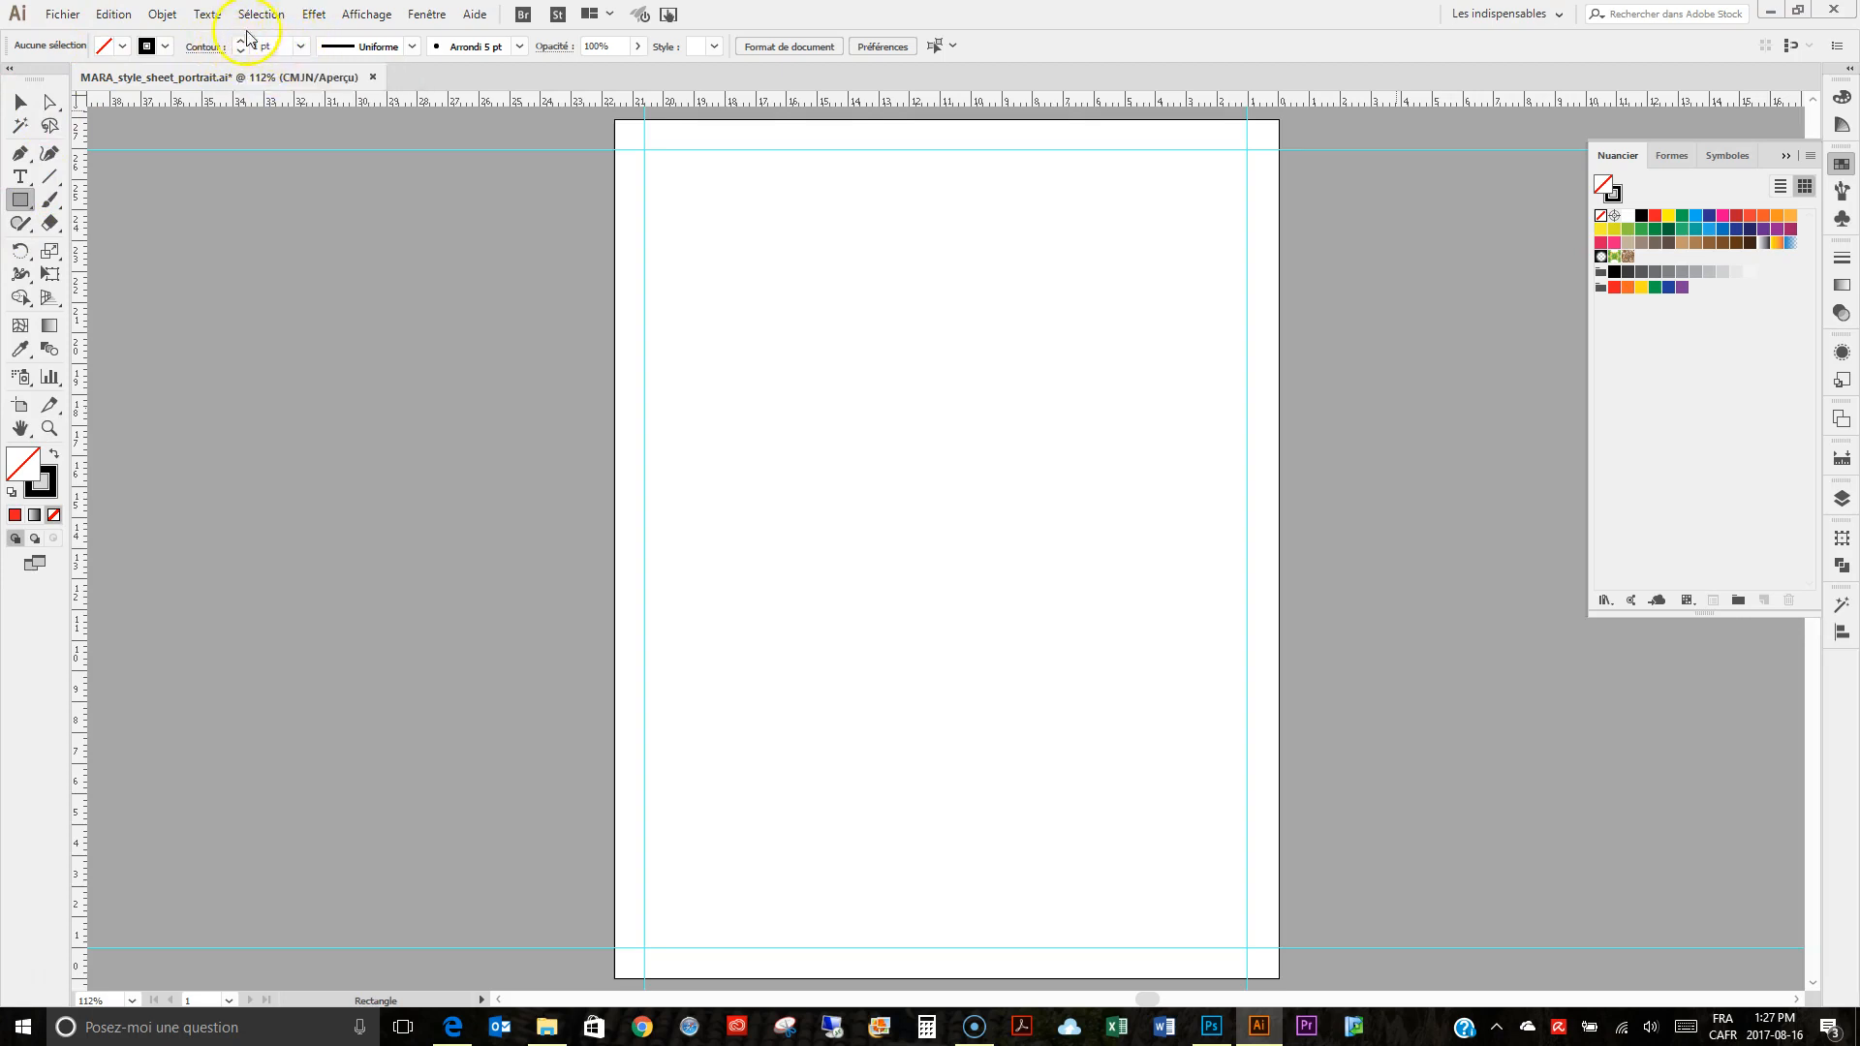
click(300, 47)
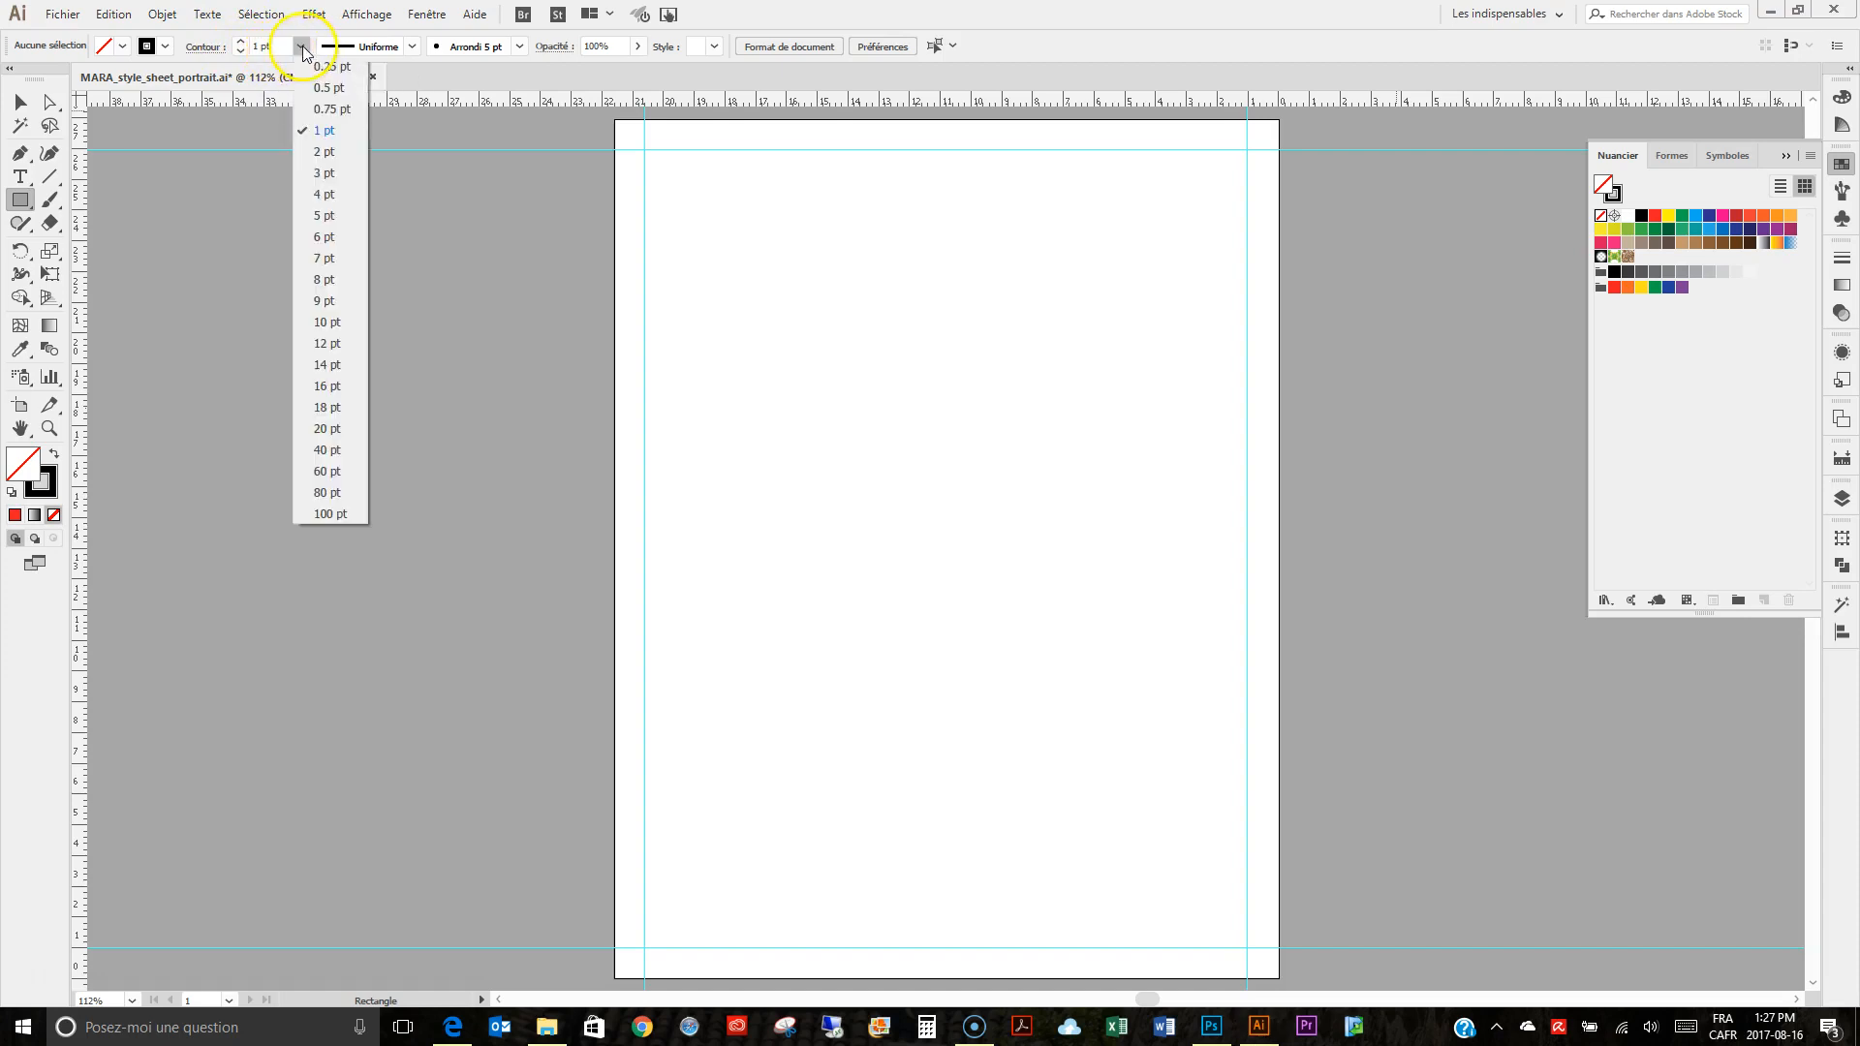
click(324, 175)
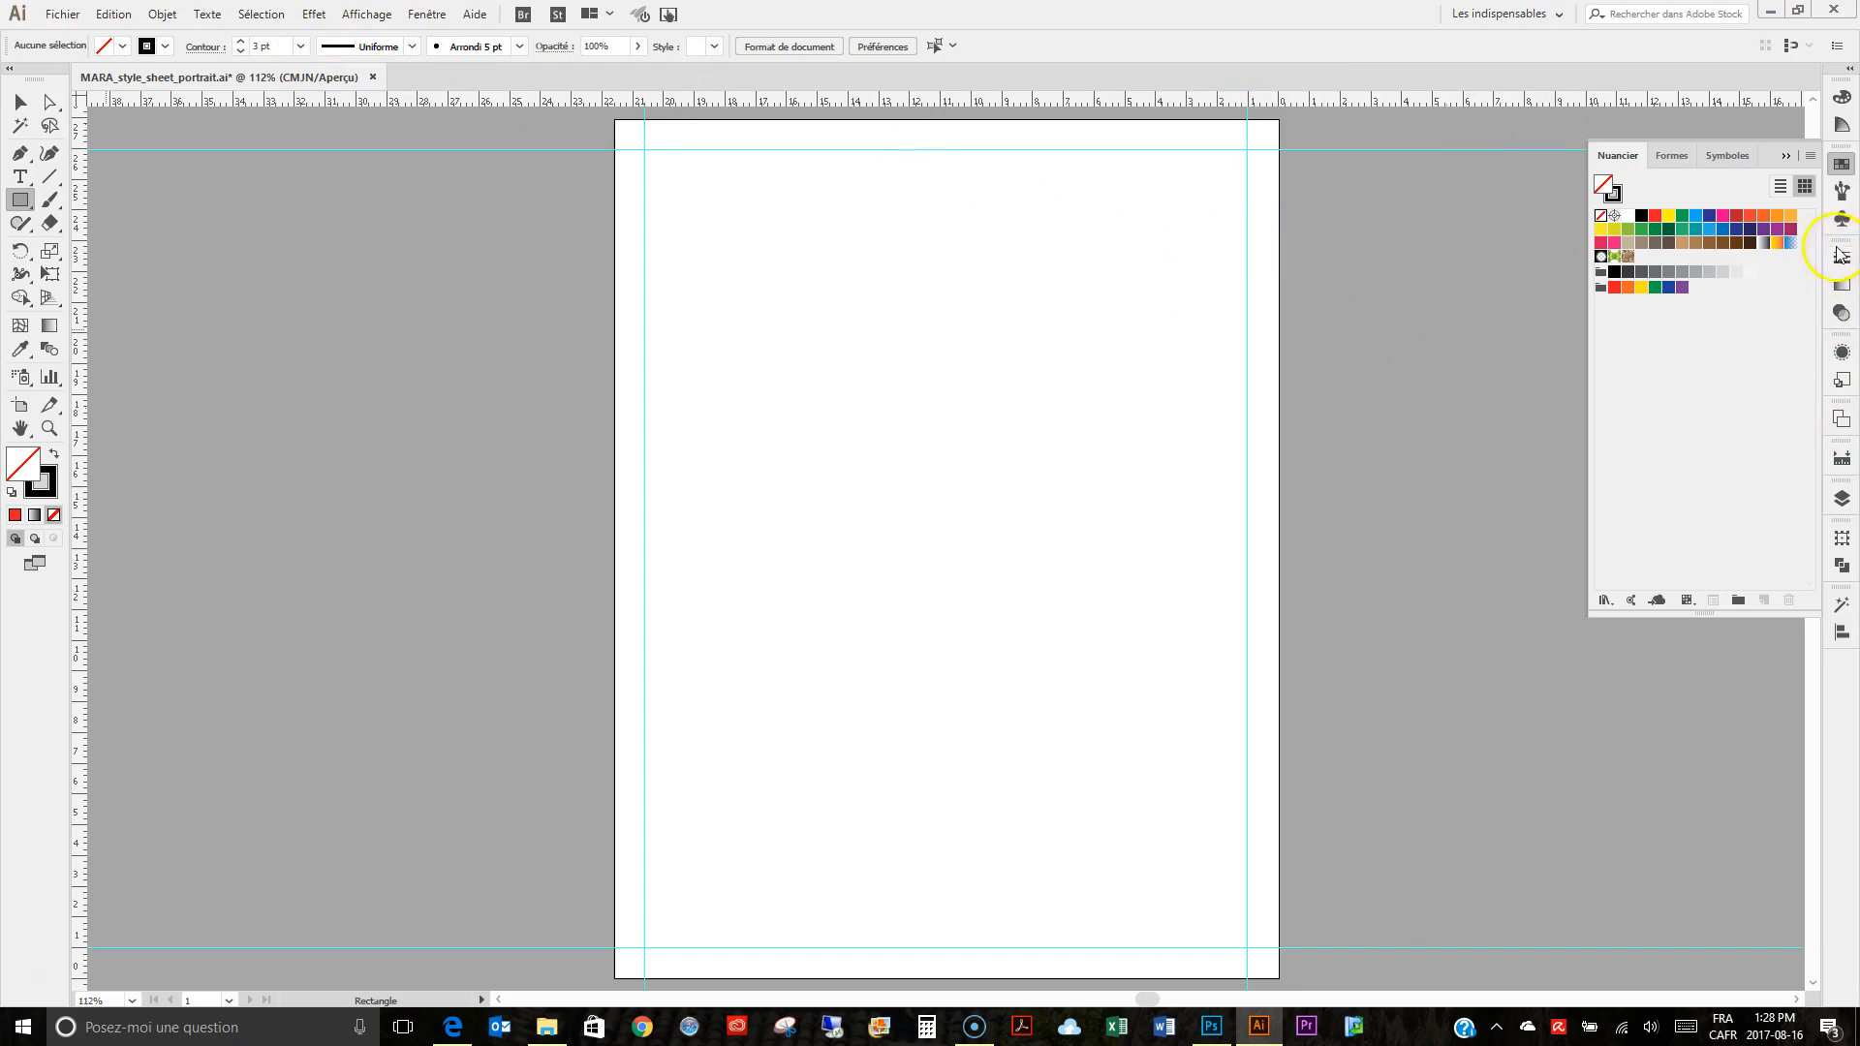
Show the stroke settings and draw a frame about 19.6 by 25.95 cm between the intersections of the margin guides.
click(1840, 165)
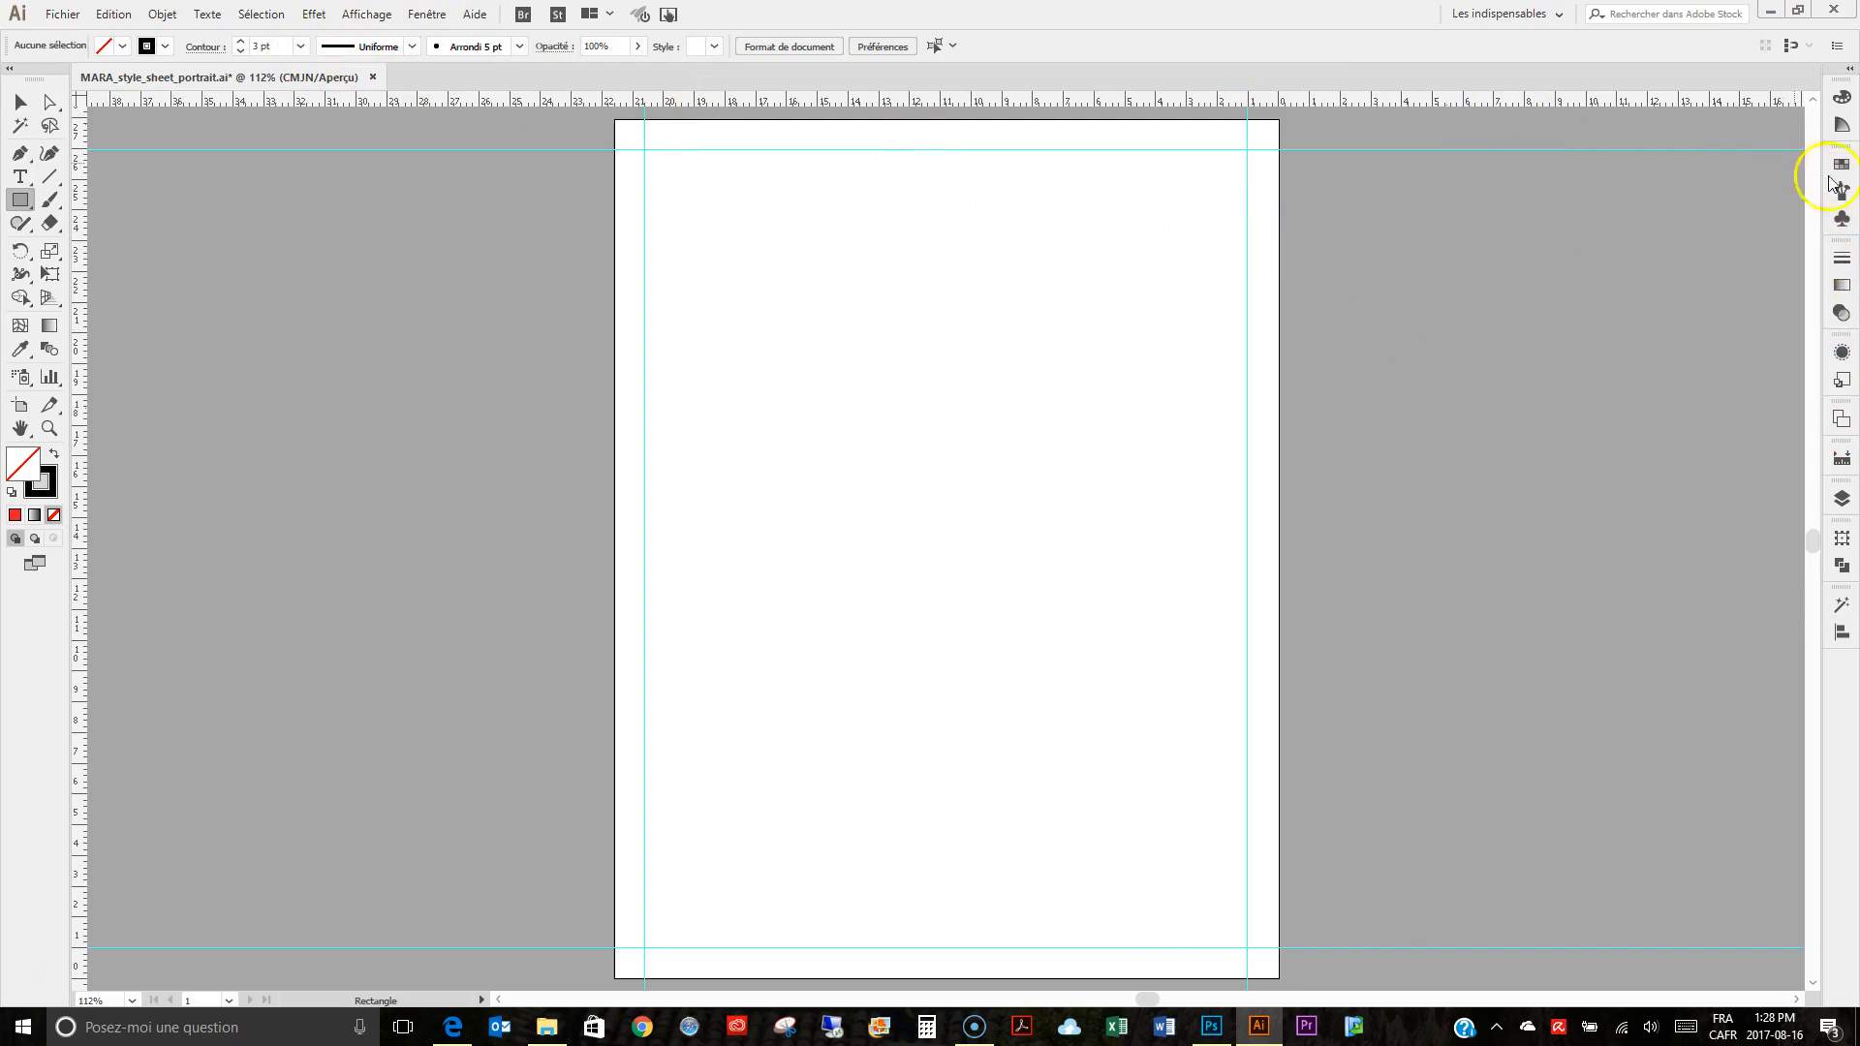
click(1843, 261)
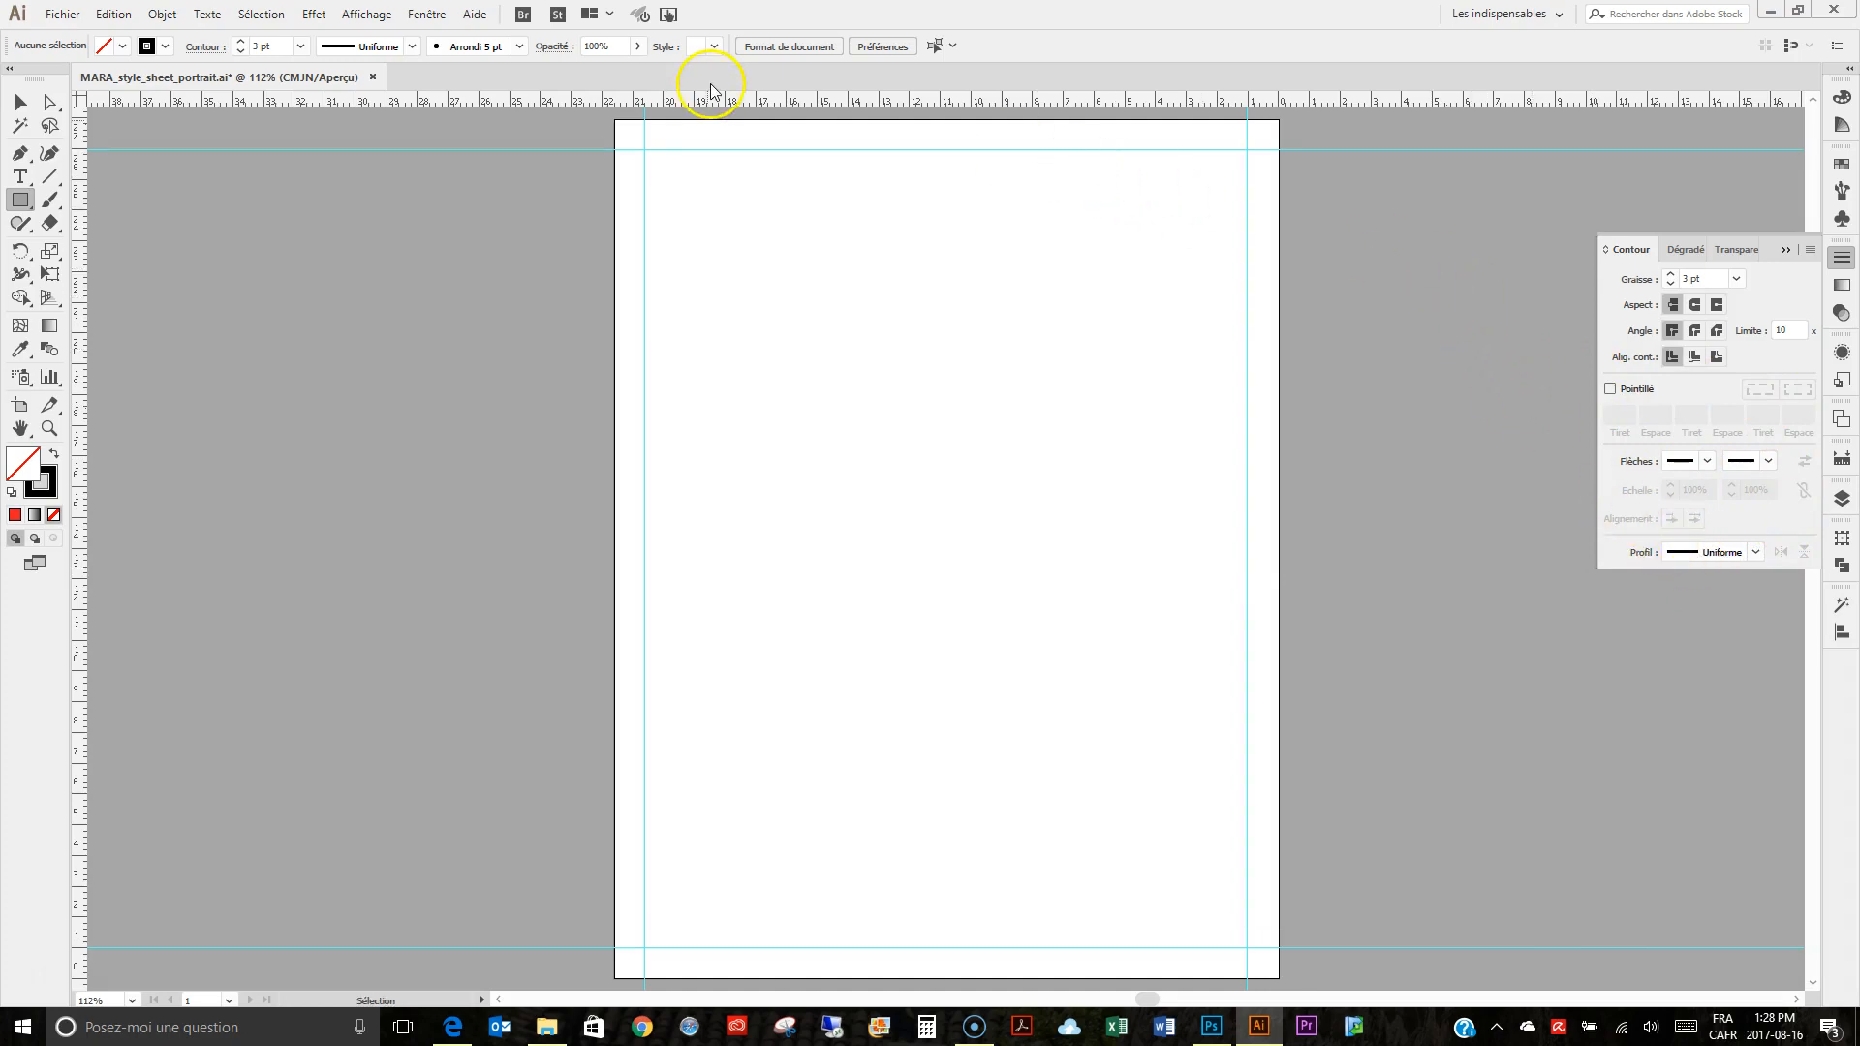
click(20, 203)
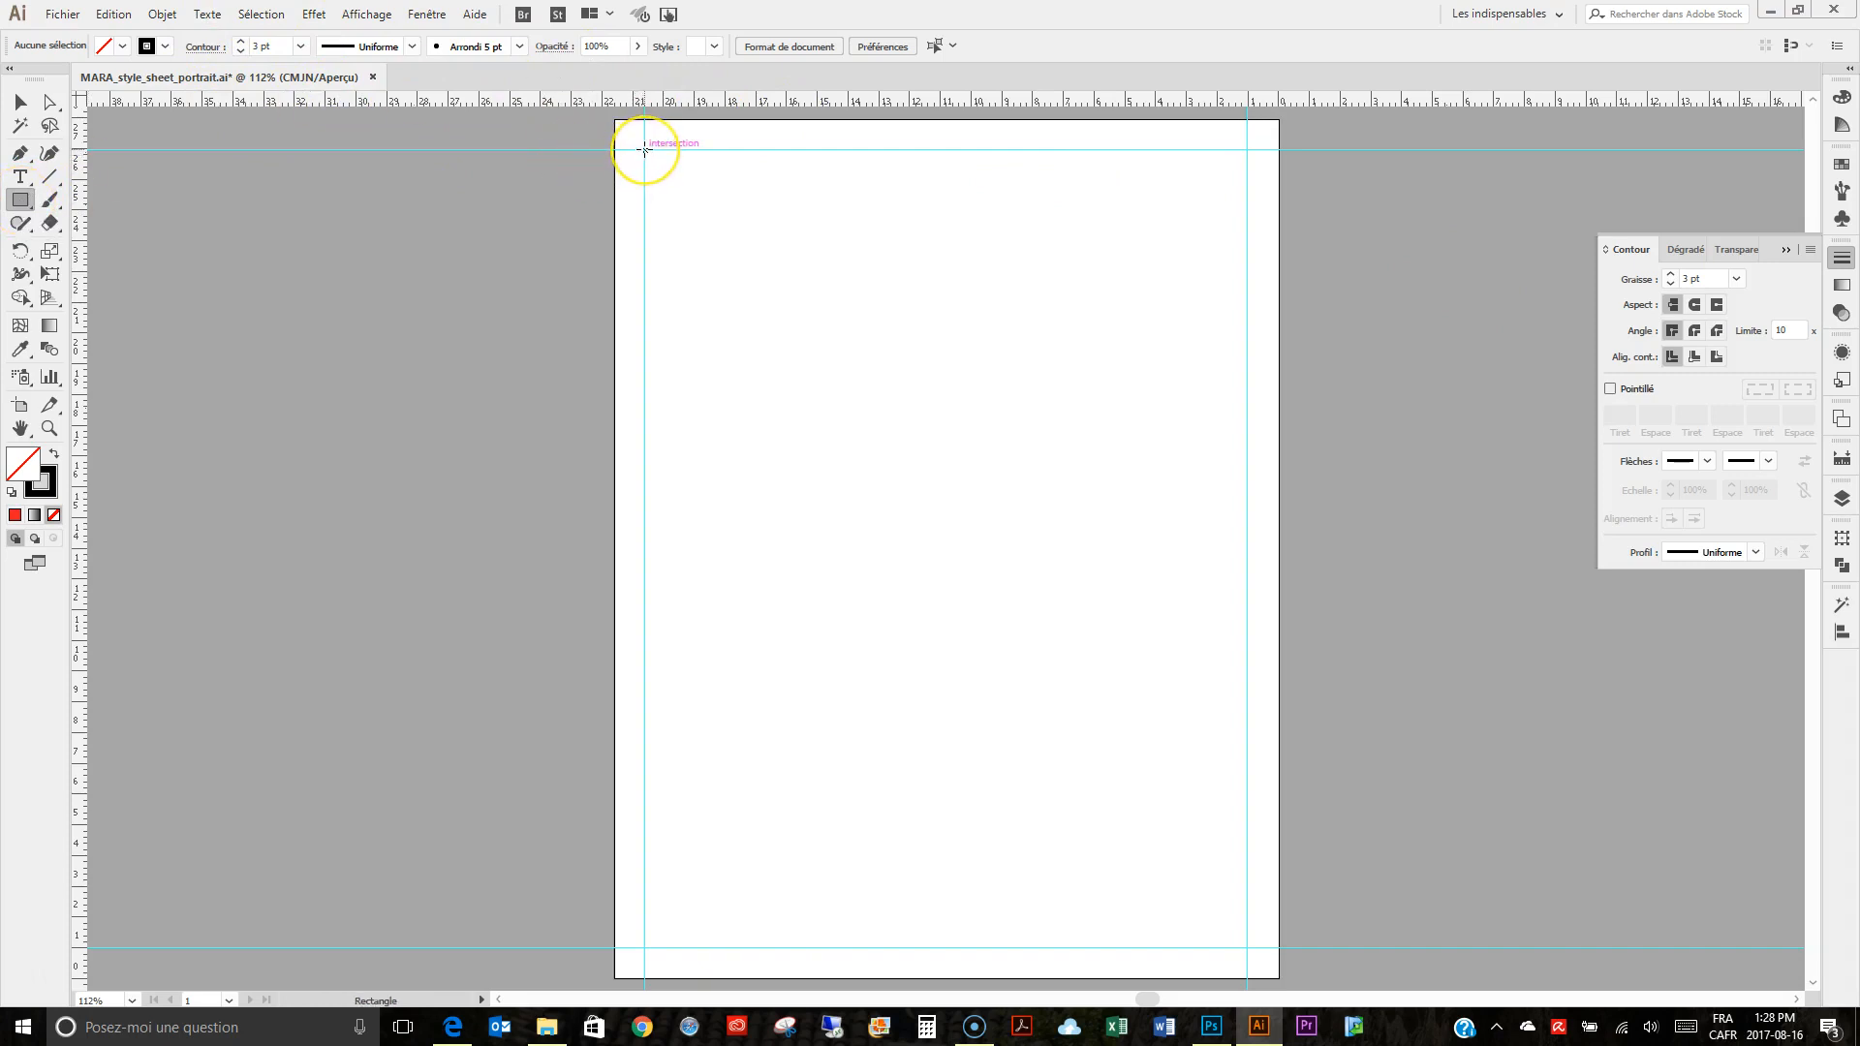
drag(645, 149, 1247, 949)
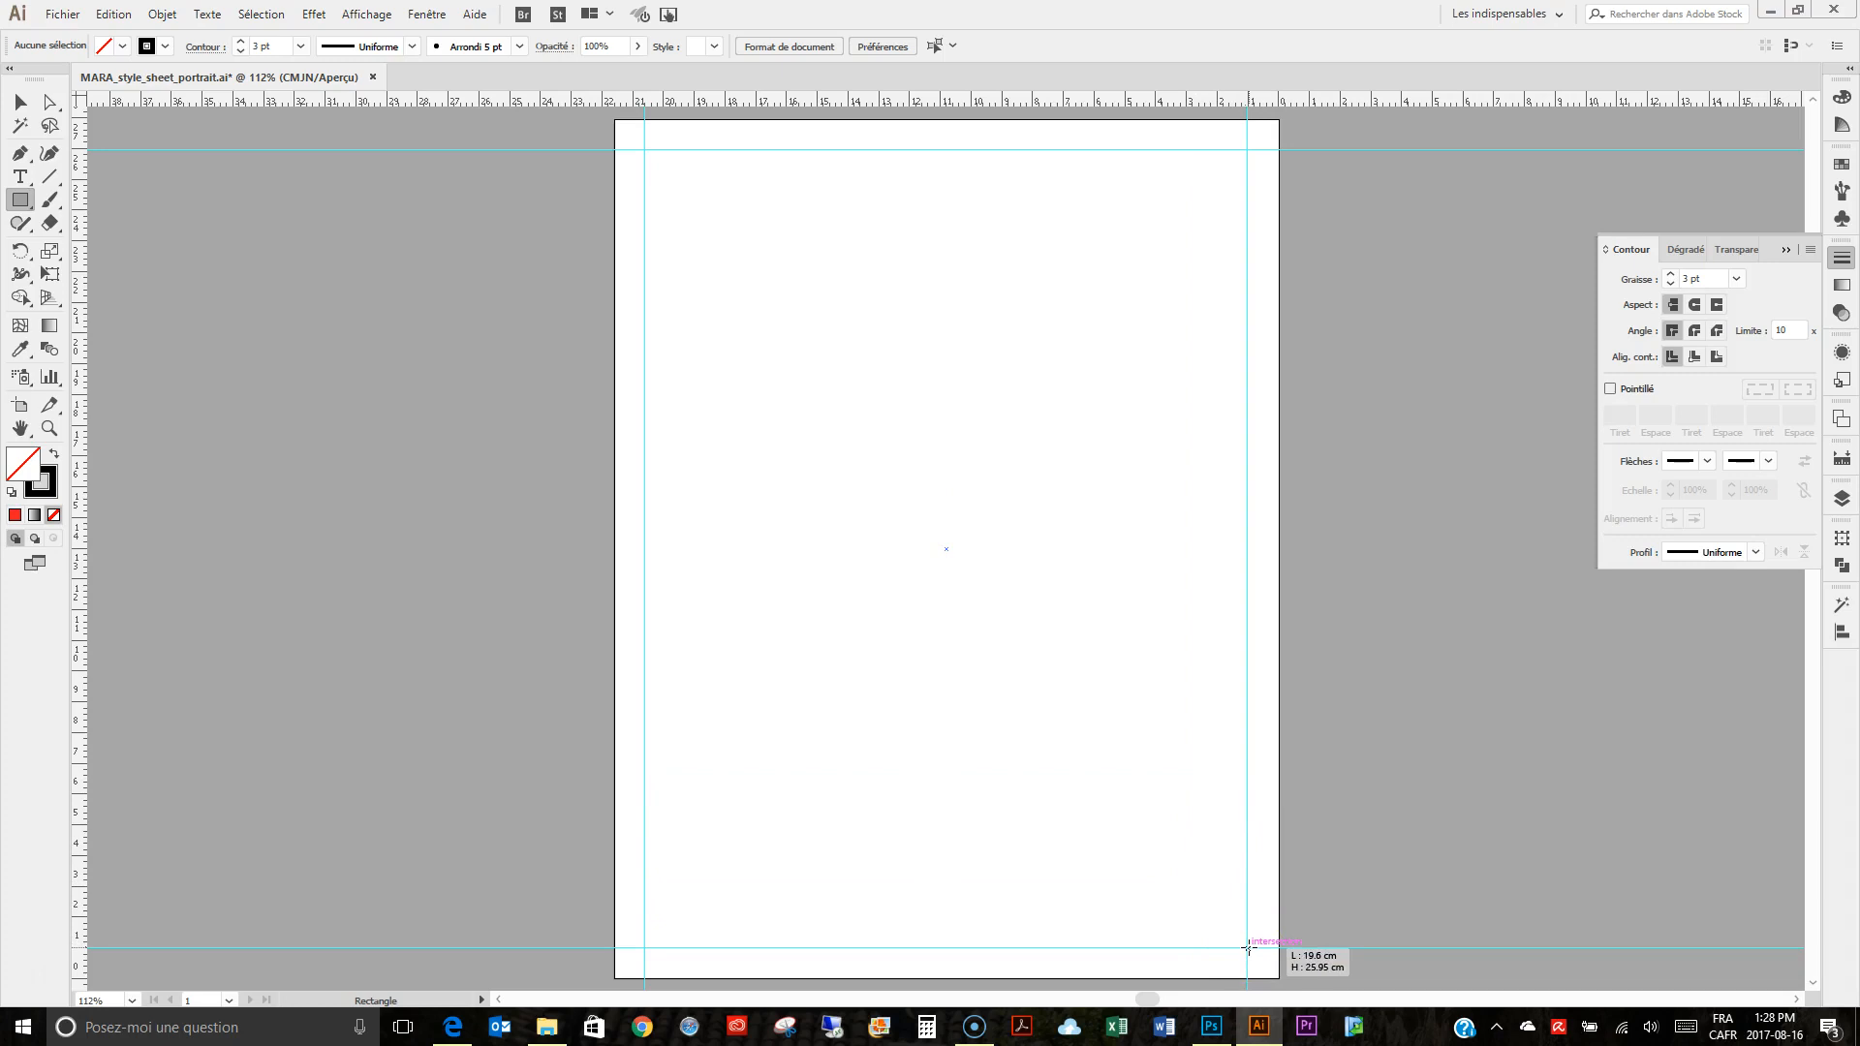
drag(1249, 948, 1248, 948)
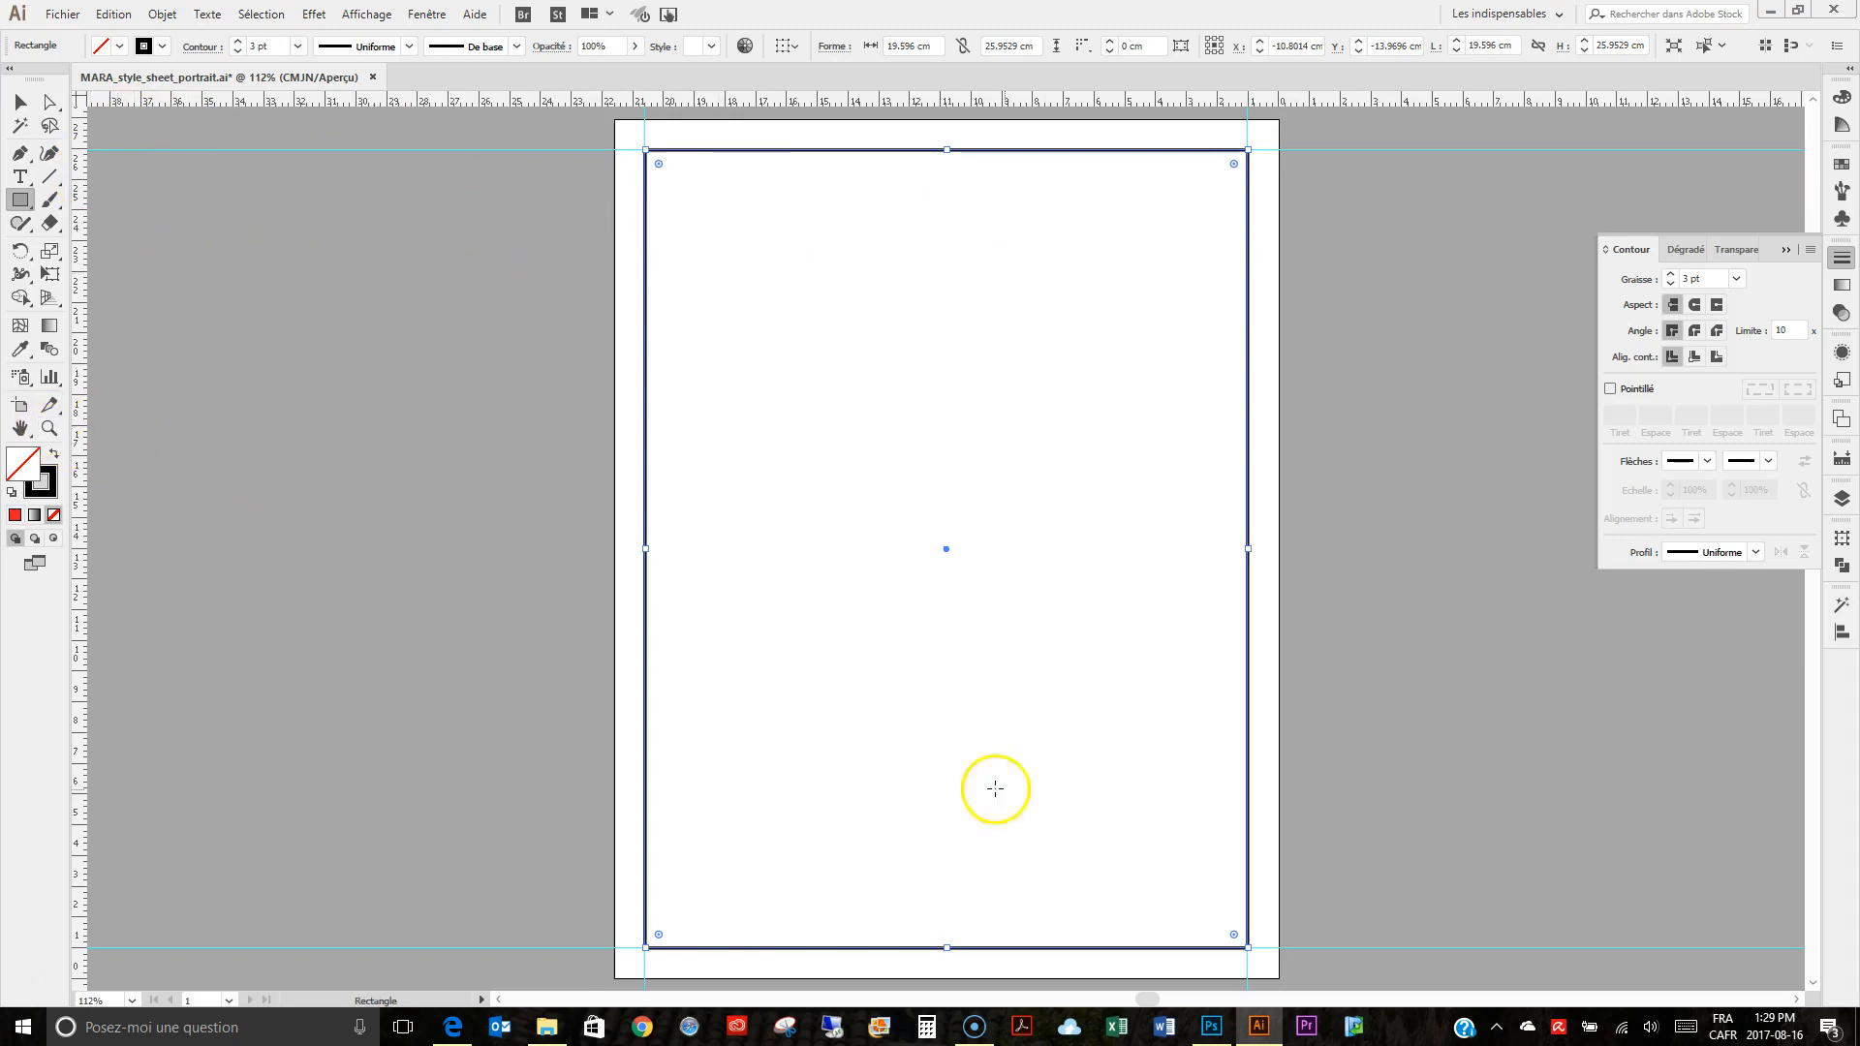
Add a vertical guide 1 cm inside the frame's right edge, about 2 cm from the page's right edge.
click(49, 427)
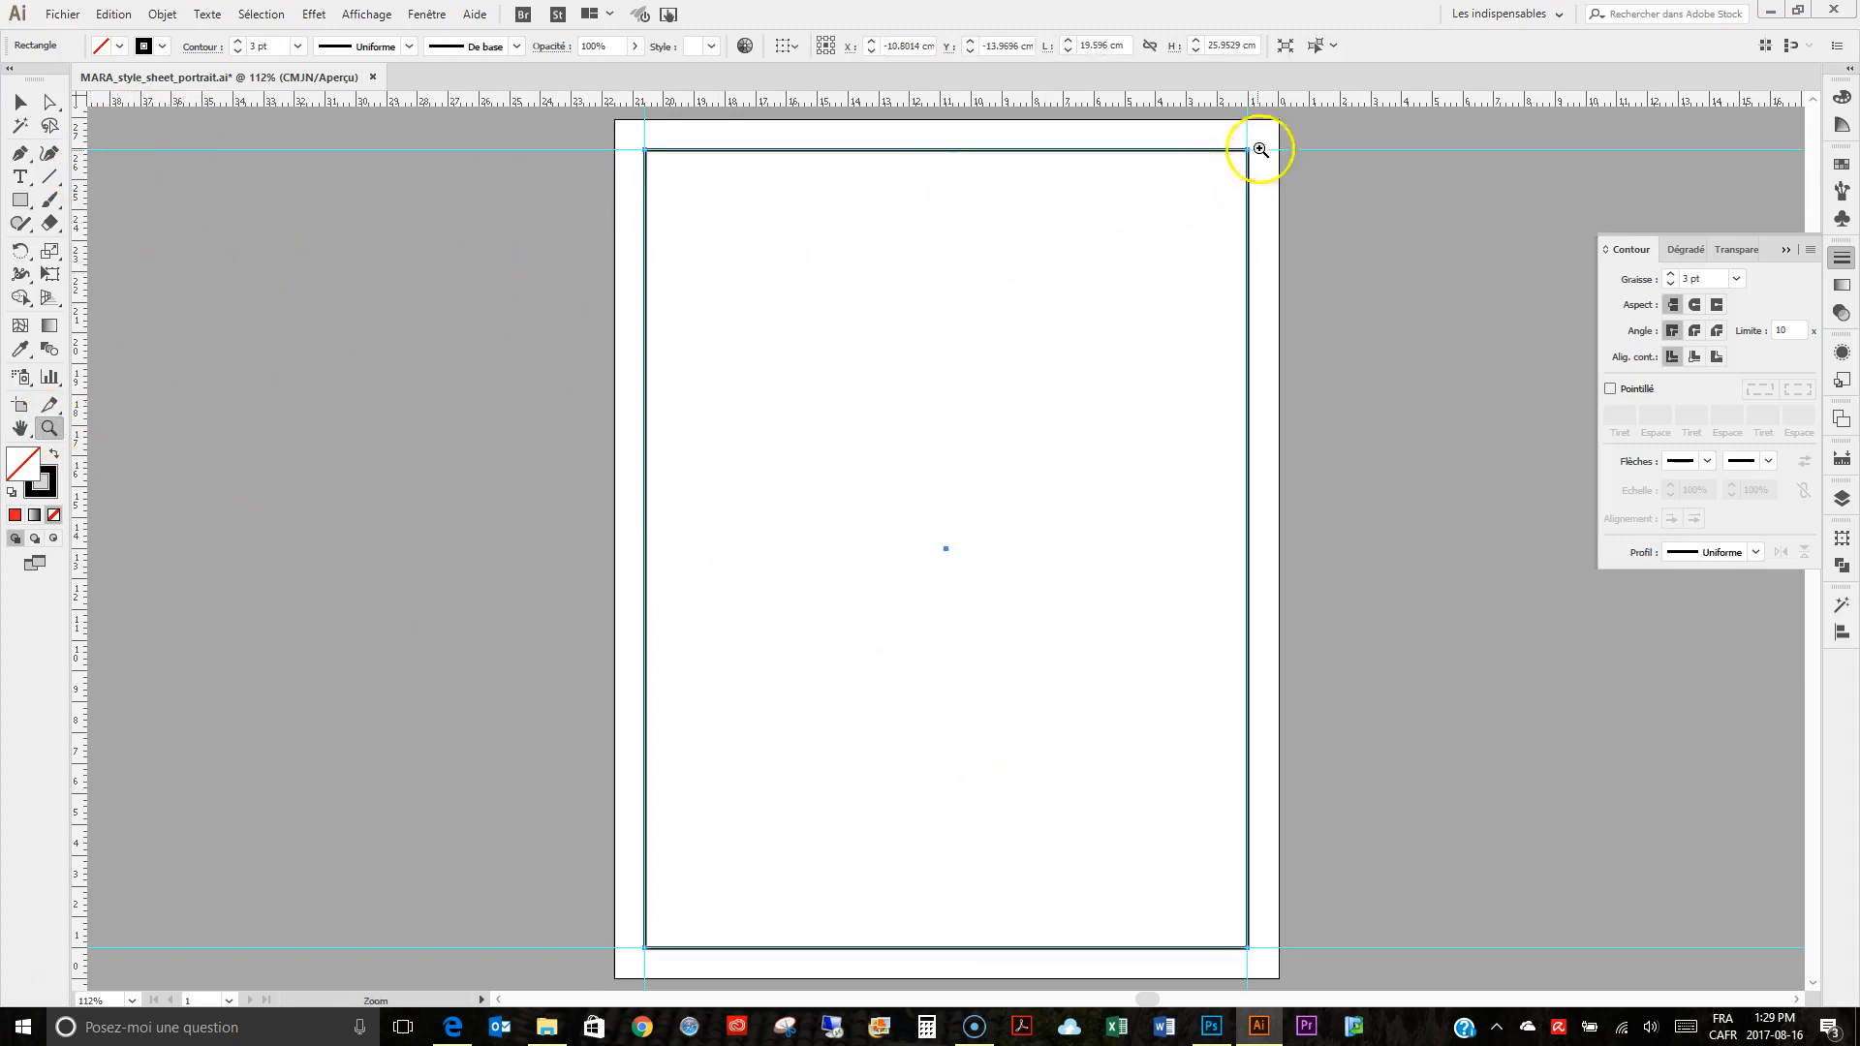
drag(1354, 88, 1283, 200)
drag(1241, 105, 1017, 354)
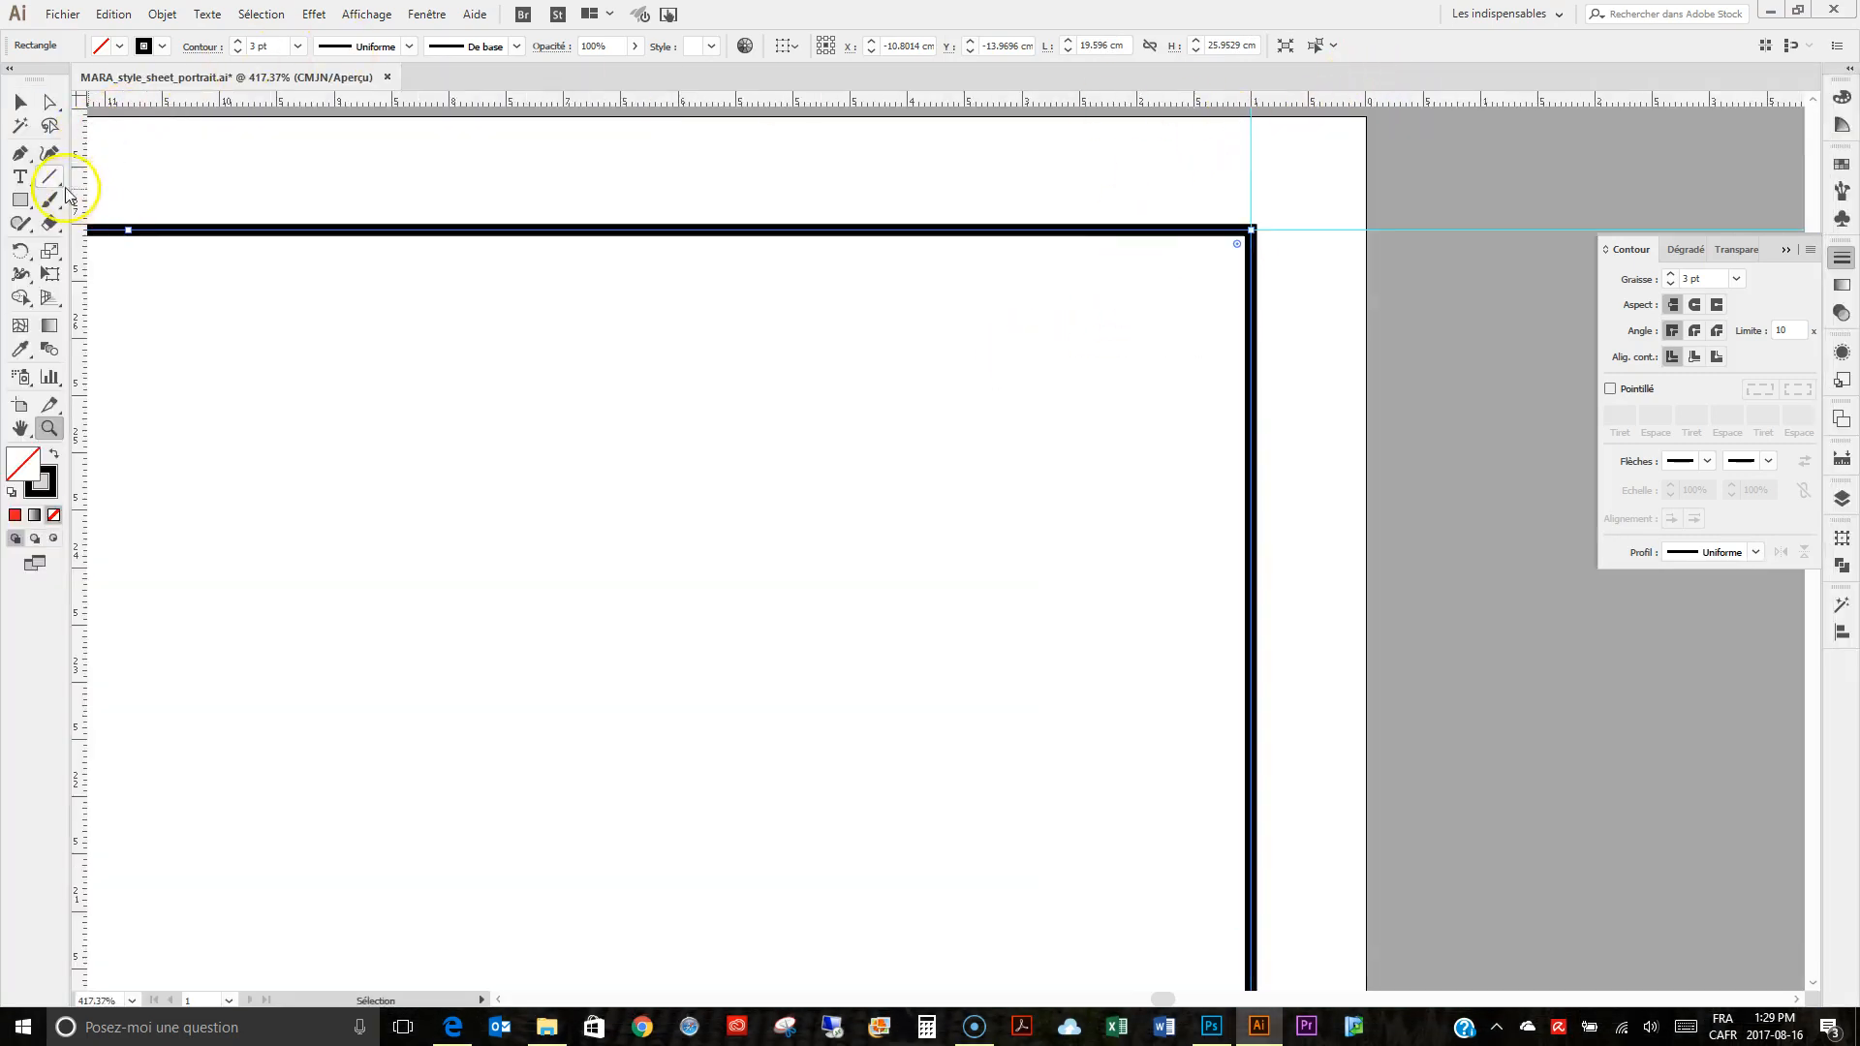
drag(80, 178, 1135, 258)
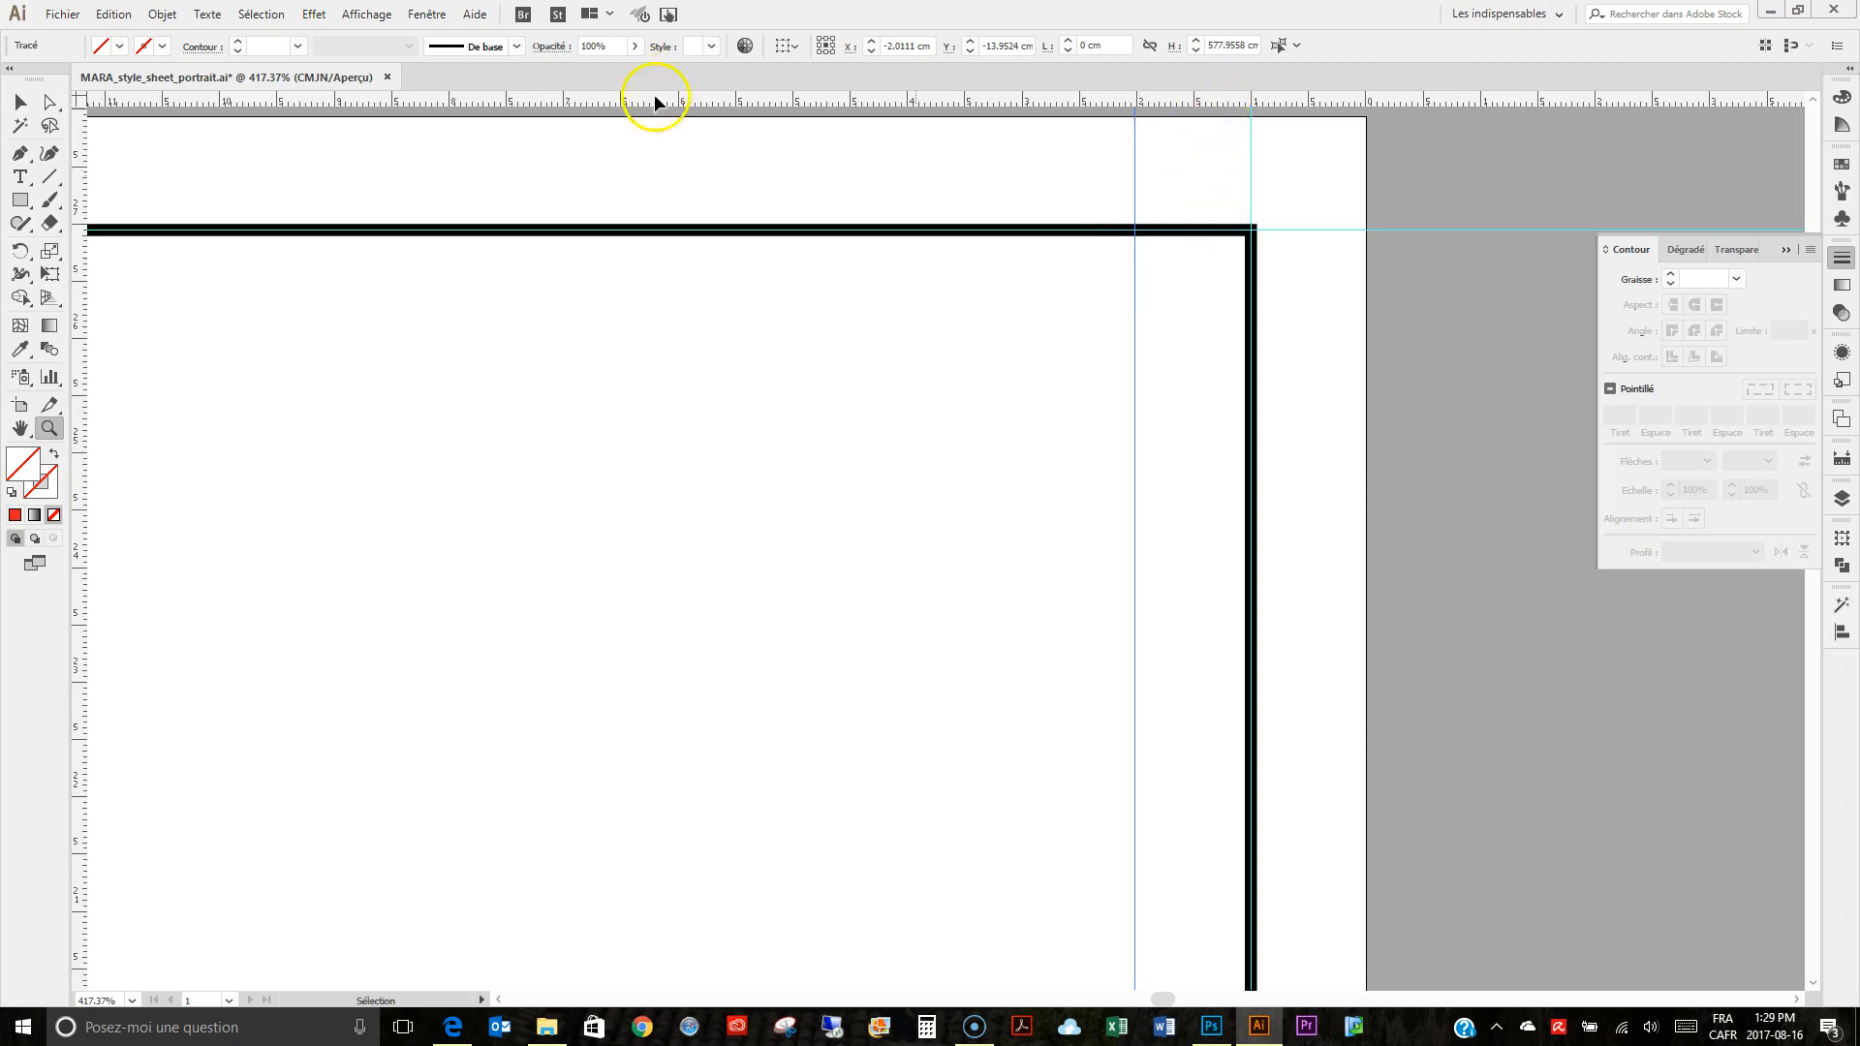
Move the ruler origin to the page's upper-left corner.
key(space)
drag(453, 221, 1366, 252)
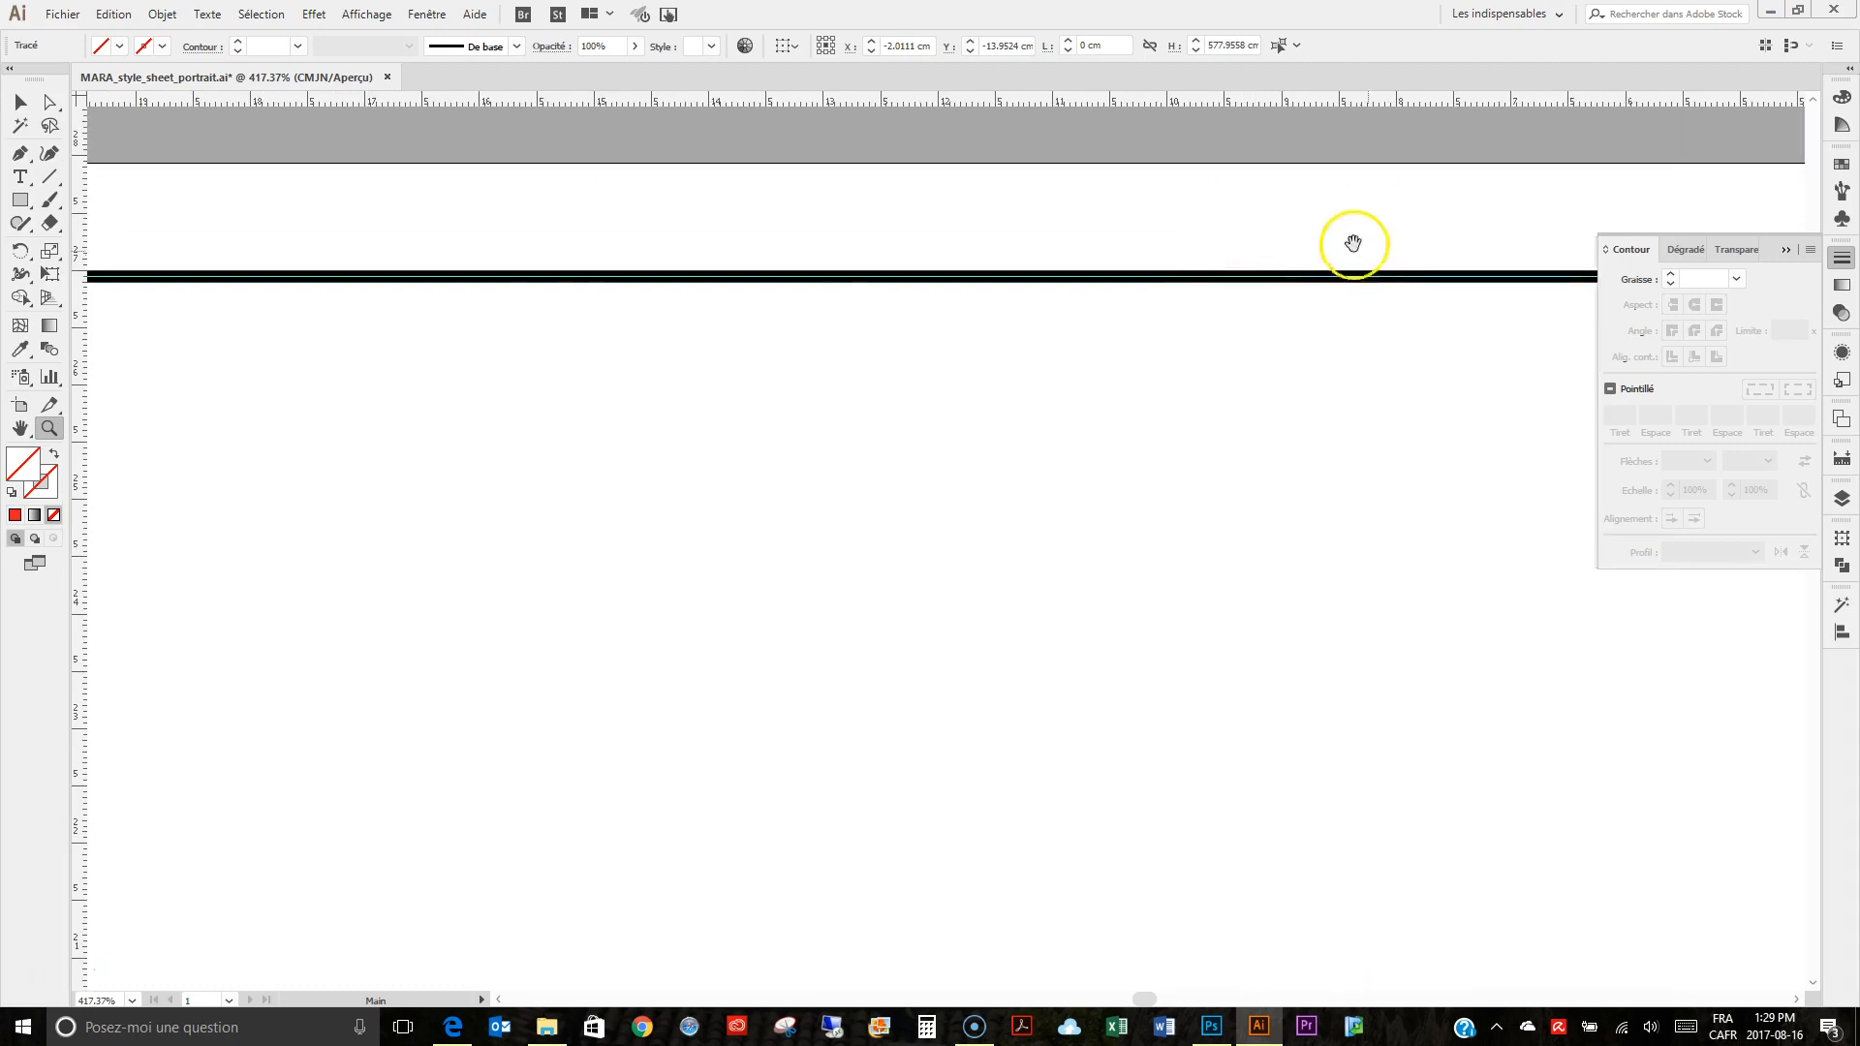
drag(394, 262, 652, 299)
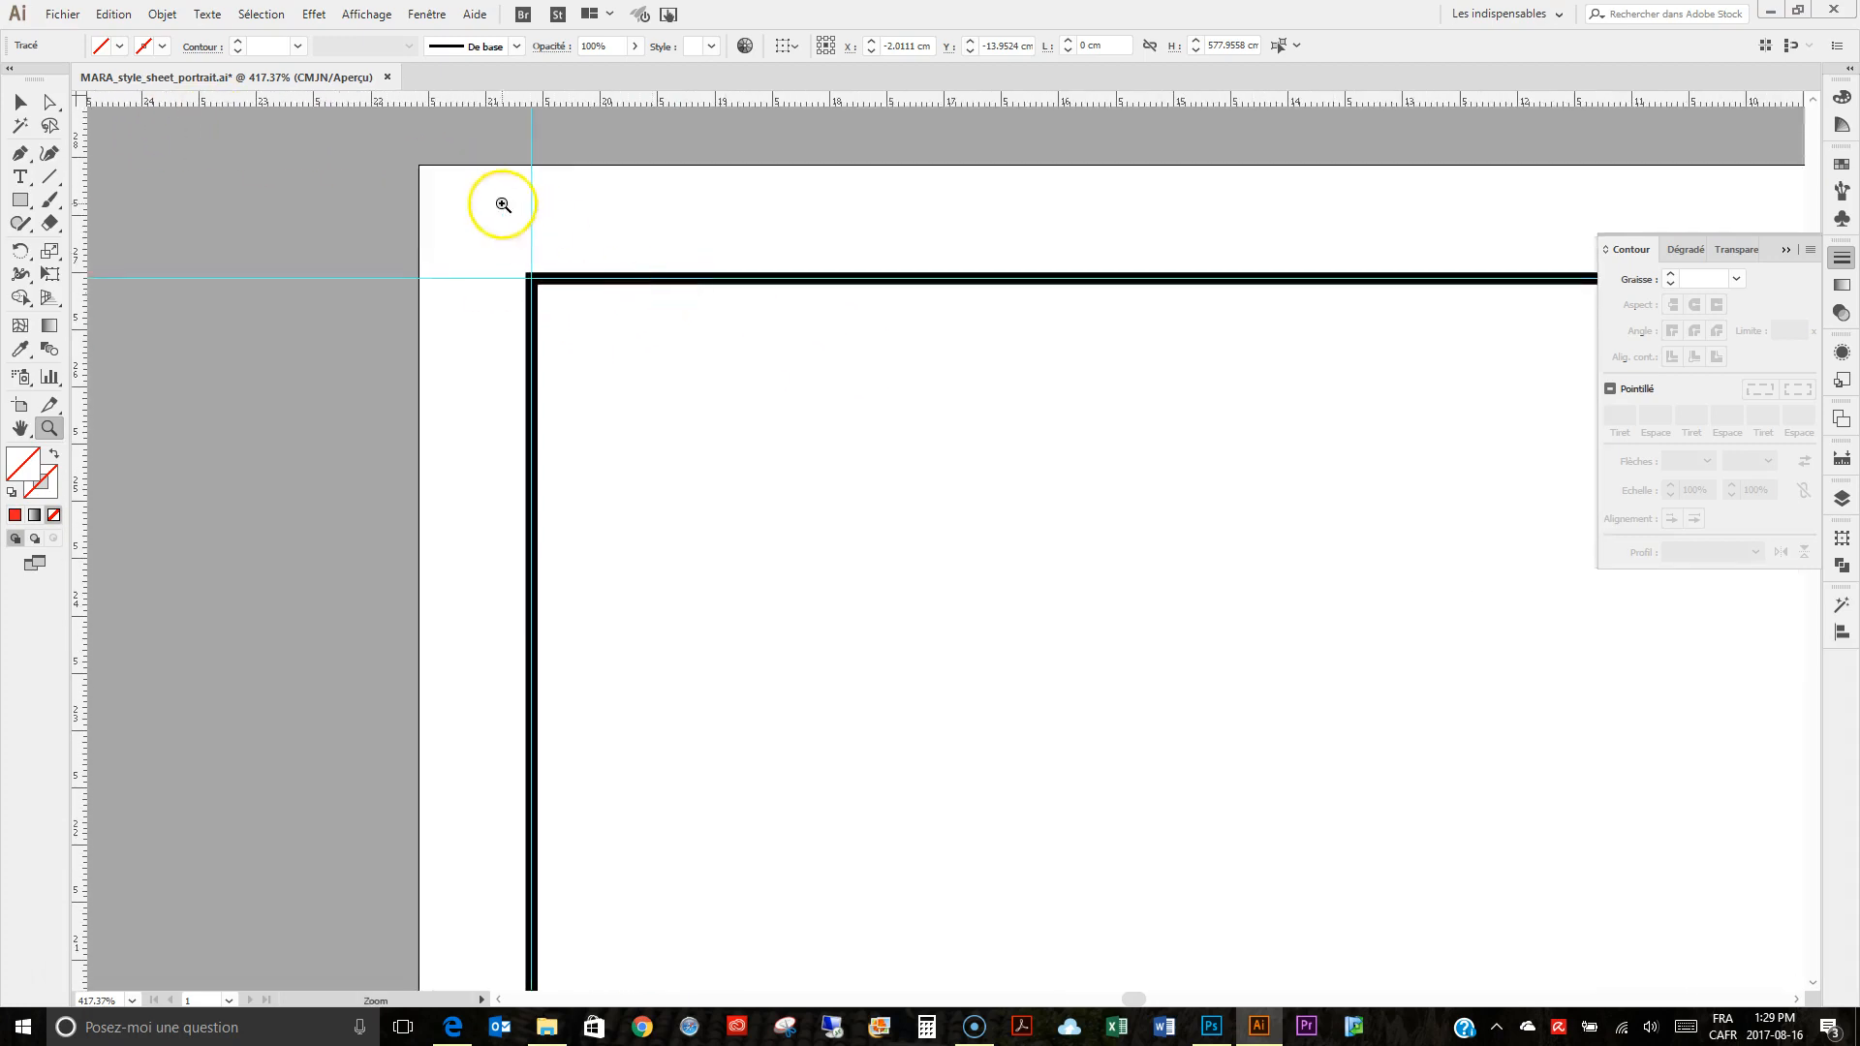
drag(79, 97, 418, 164)
Add a vertical guide at 2 cm and horizontal guides at 2 cm and 3.5 cm from the page's upper-left corner.
drag(78, 189, 647, 219)
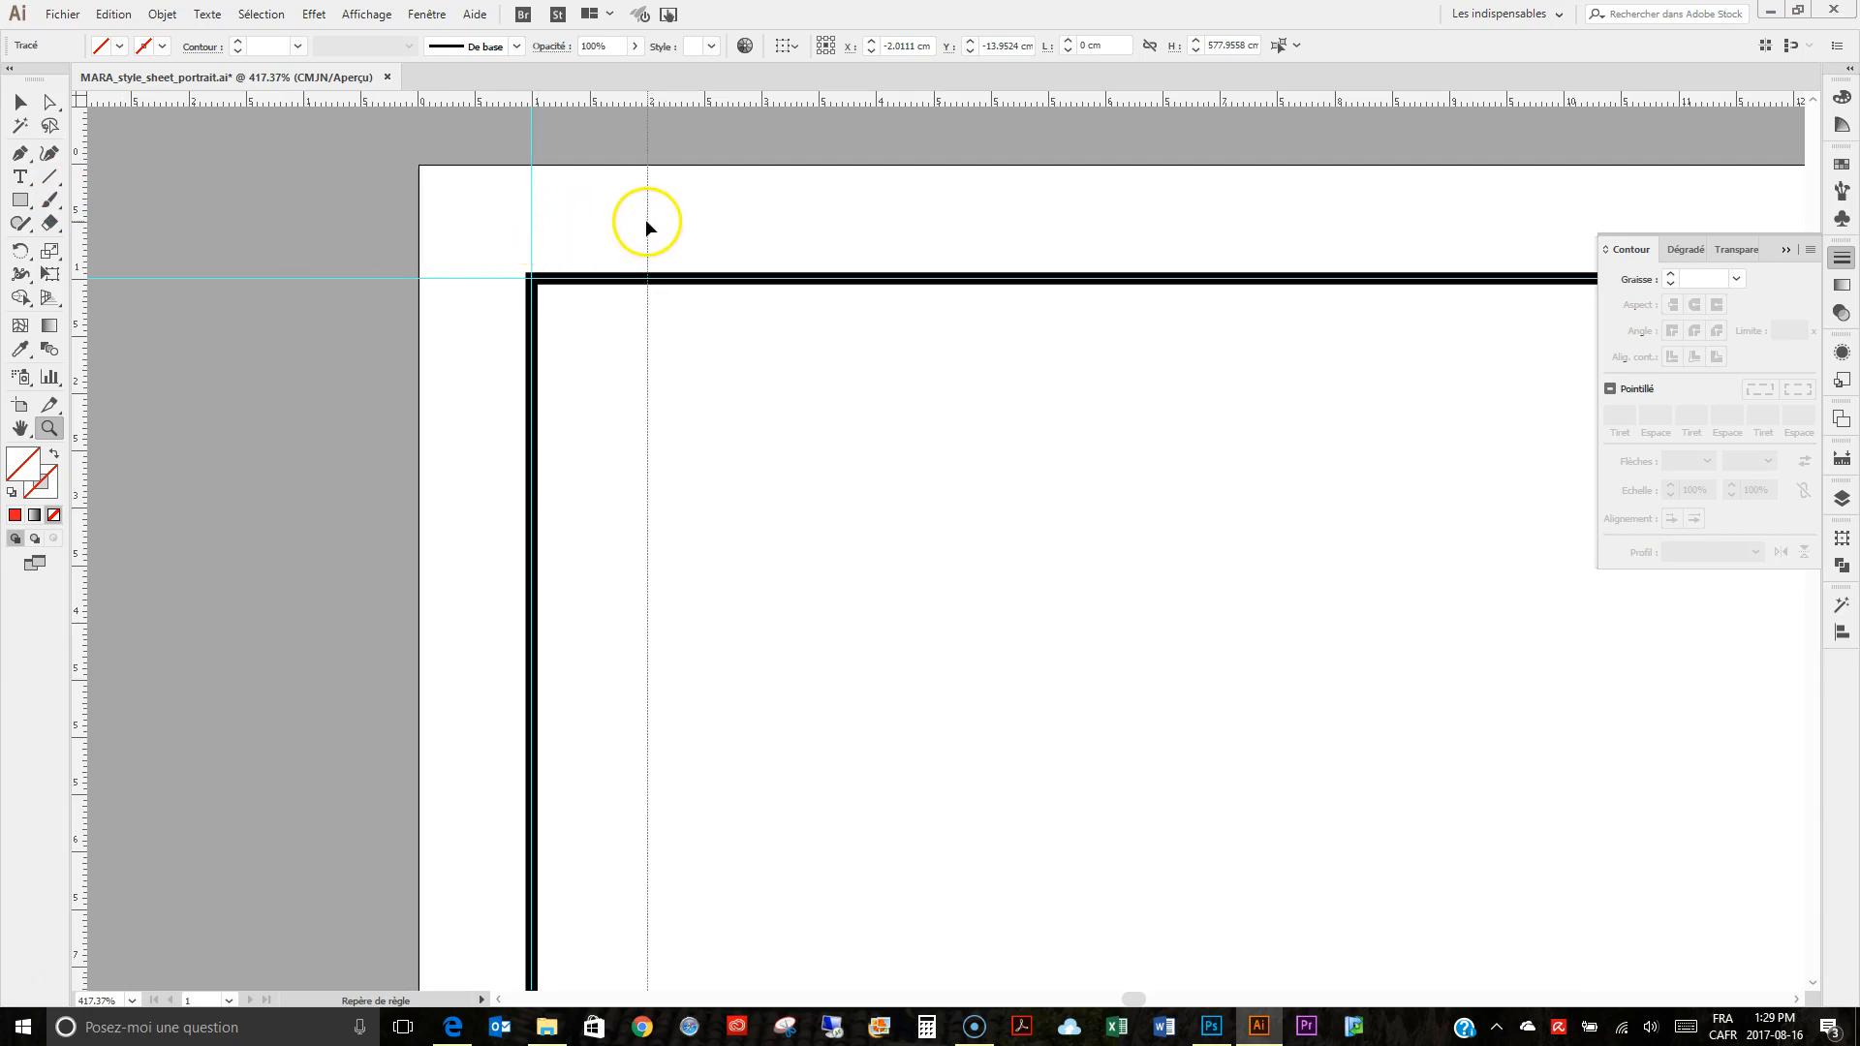
drag(698, 94, 683, 393)
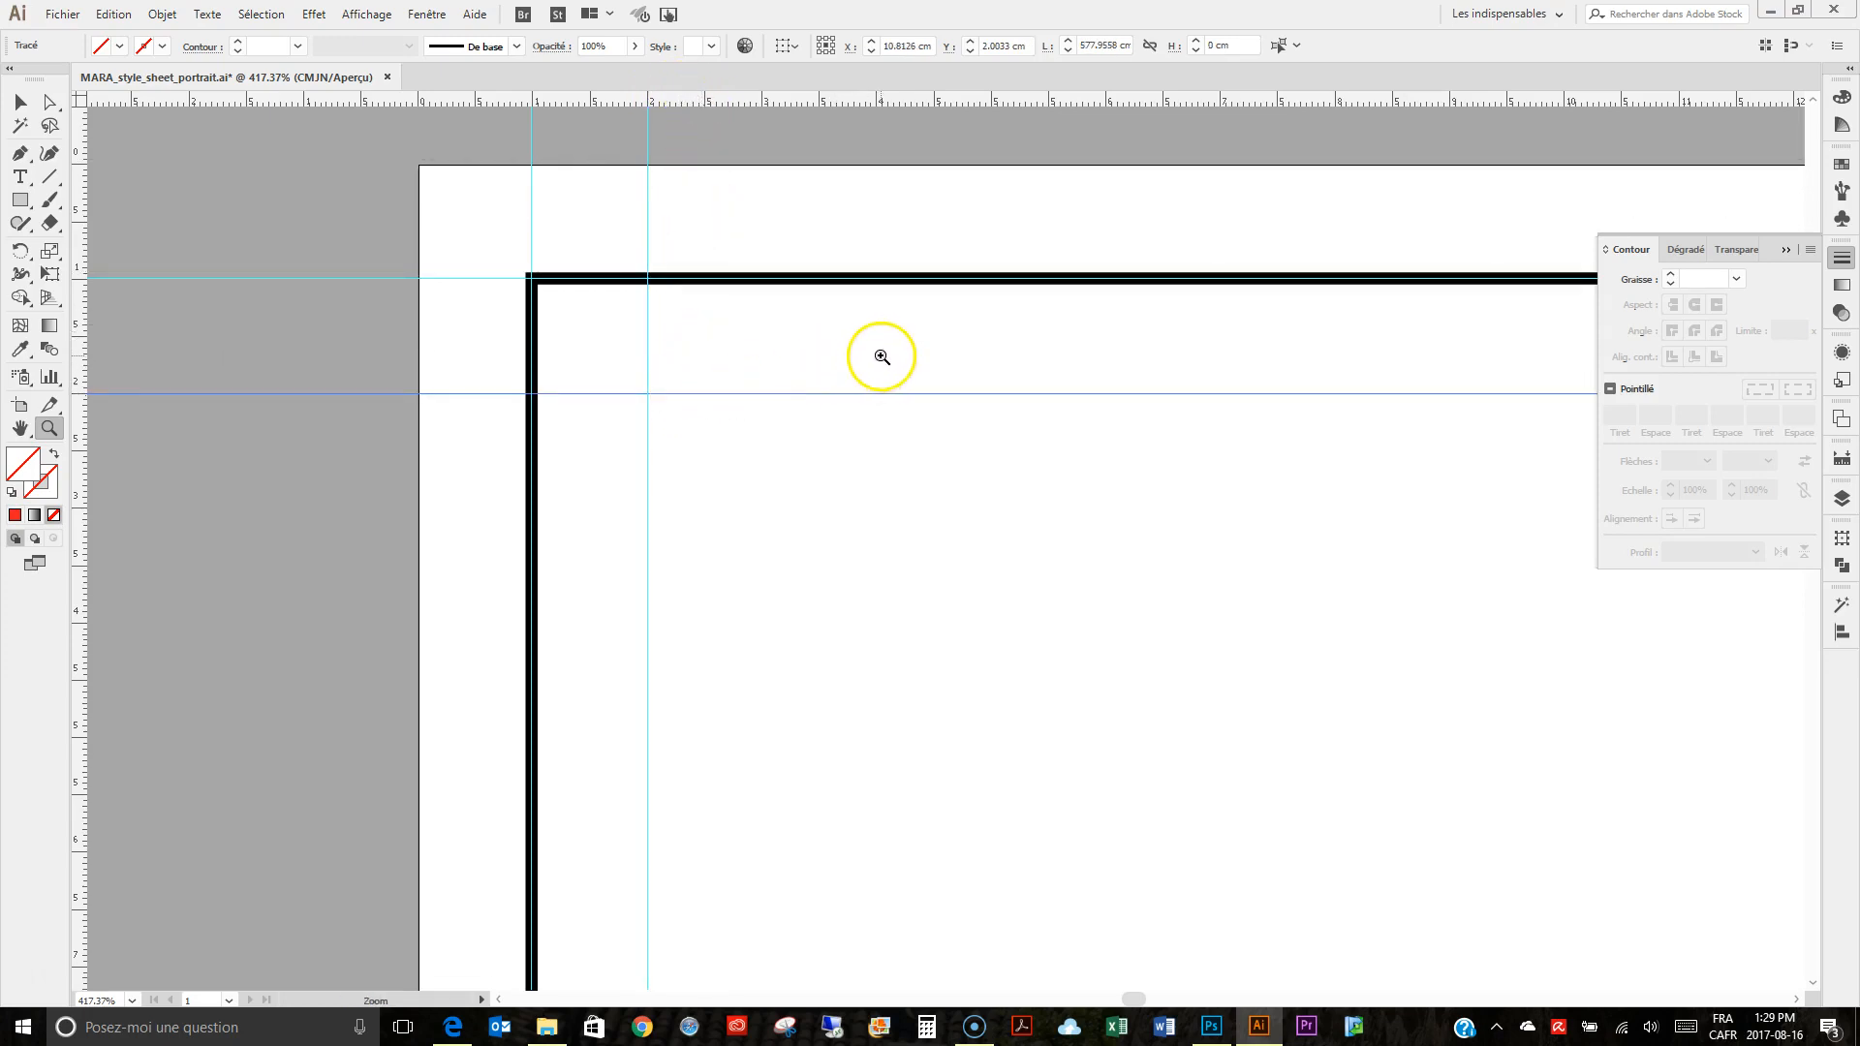
scroll(845, 355, down, 3)
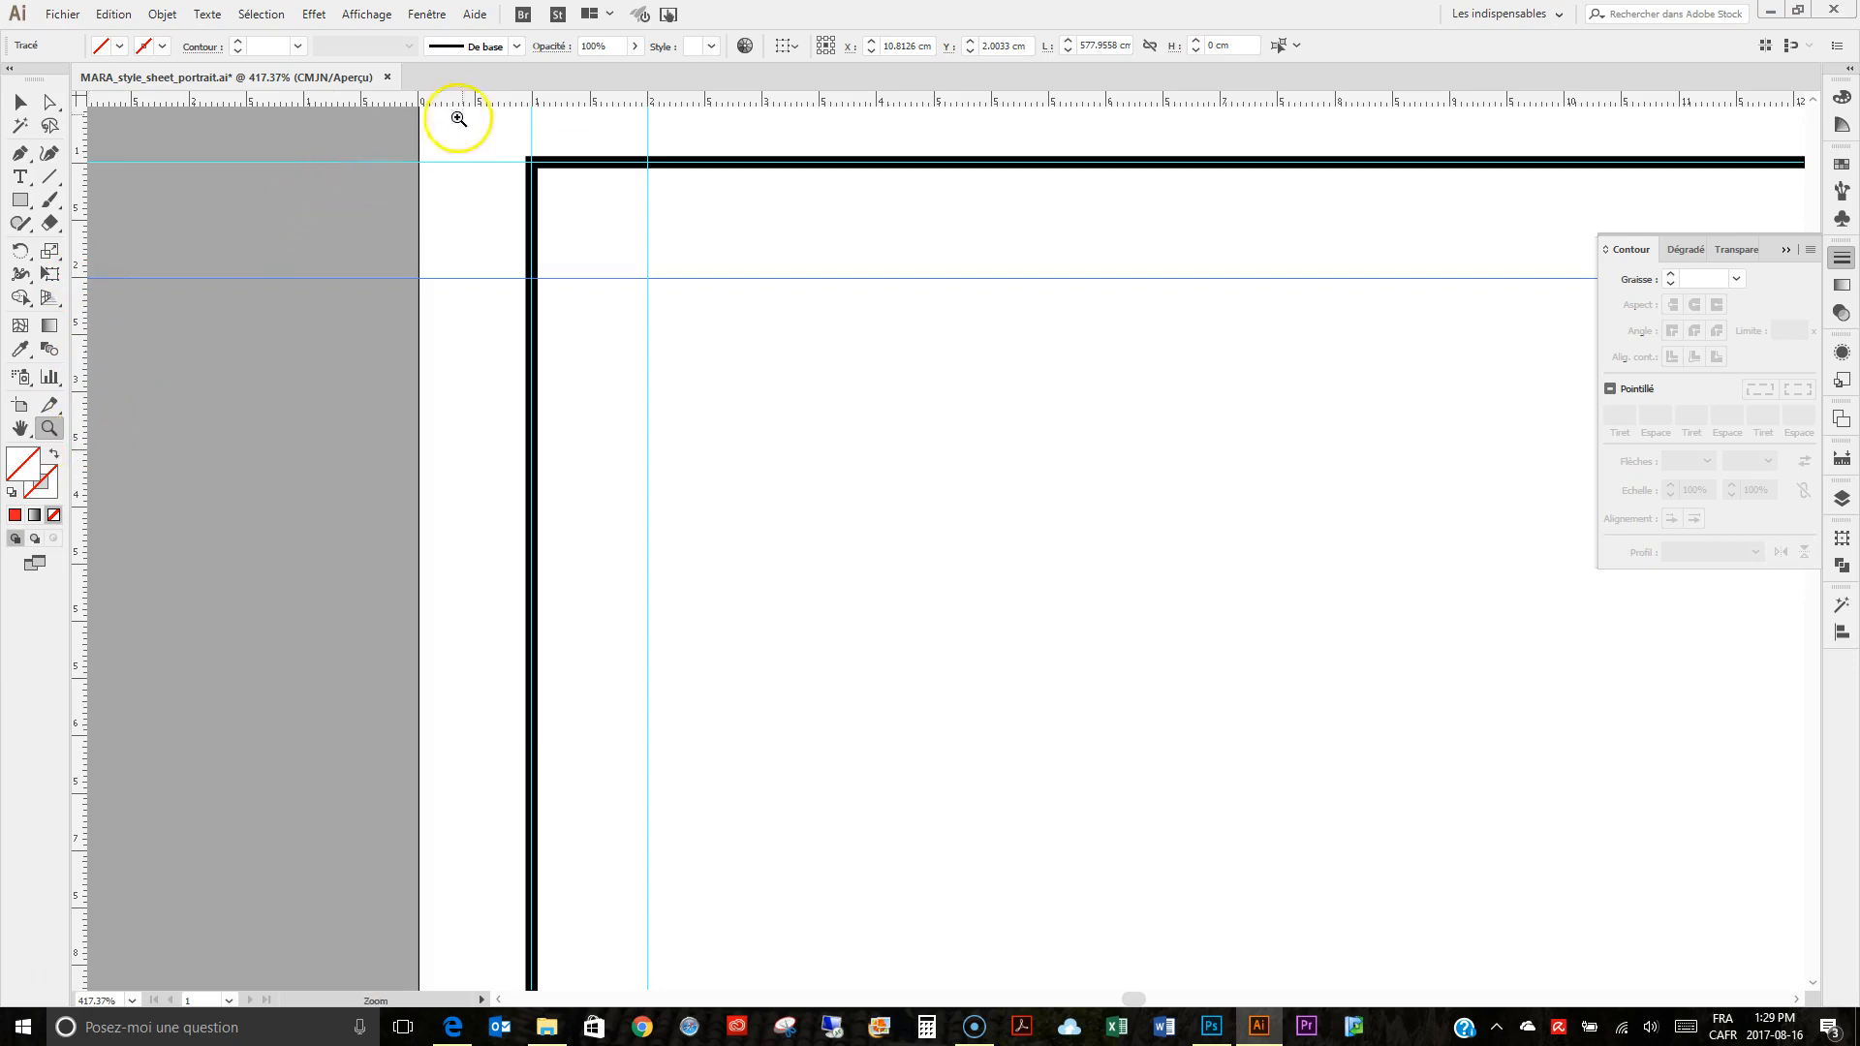
drag(490, 99, 465, 448)
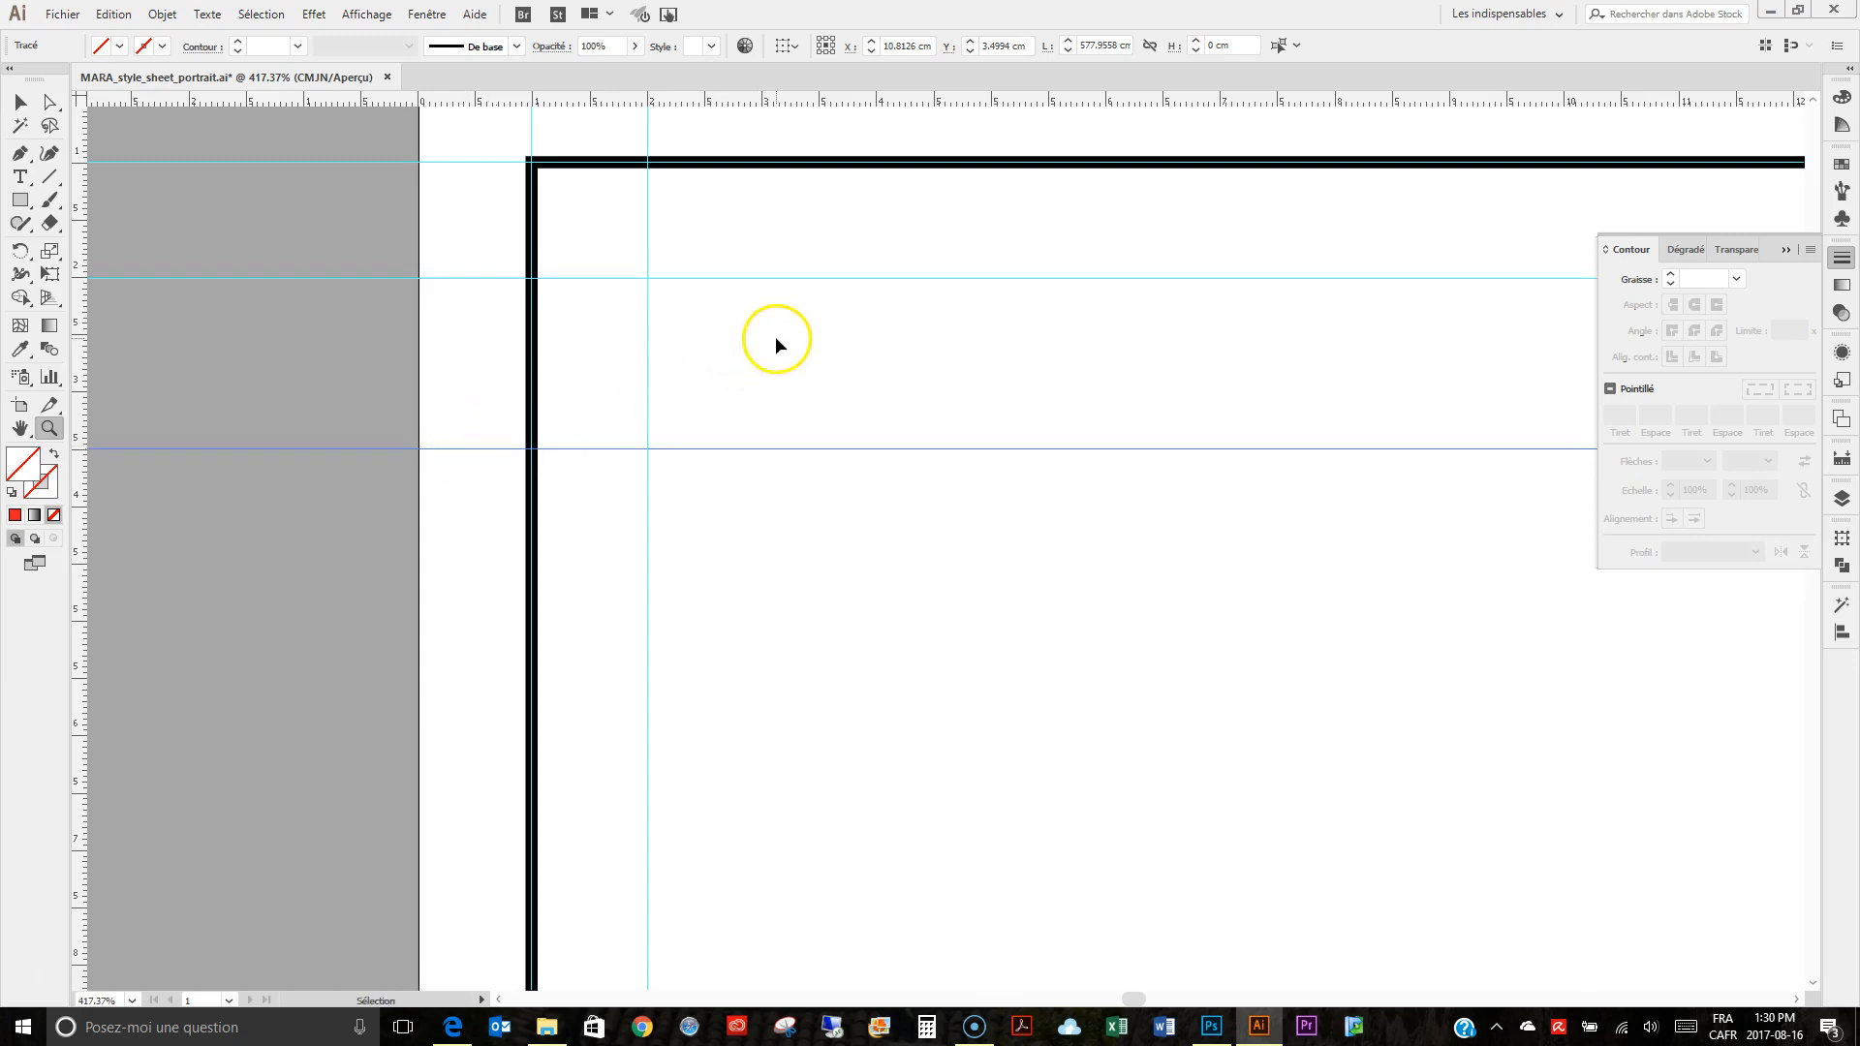
Draw a header rectangle about 17.58 by 1.5 cm with a black 2 pt stroke between the inner guides at the frame's top.
key(ctrl+minus)
key(ctrl+minus)
key(ctrl+minus)
drag(1118, 284, 739, 174)
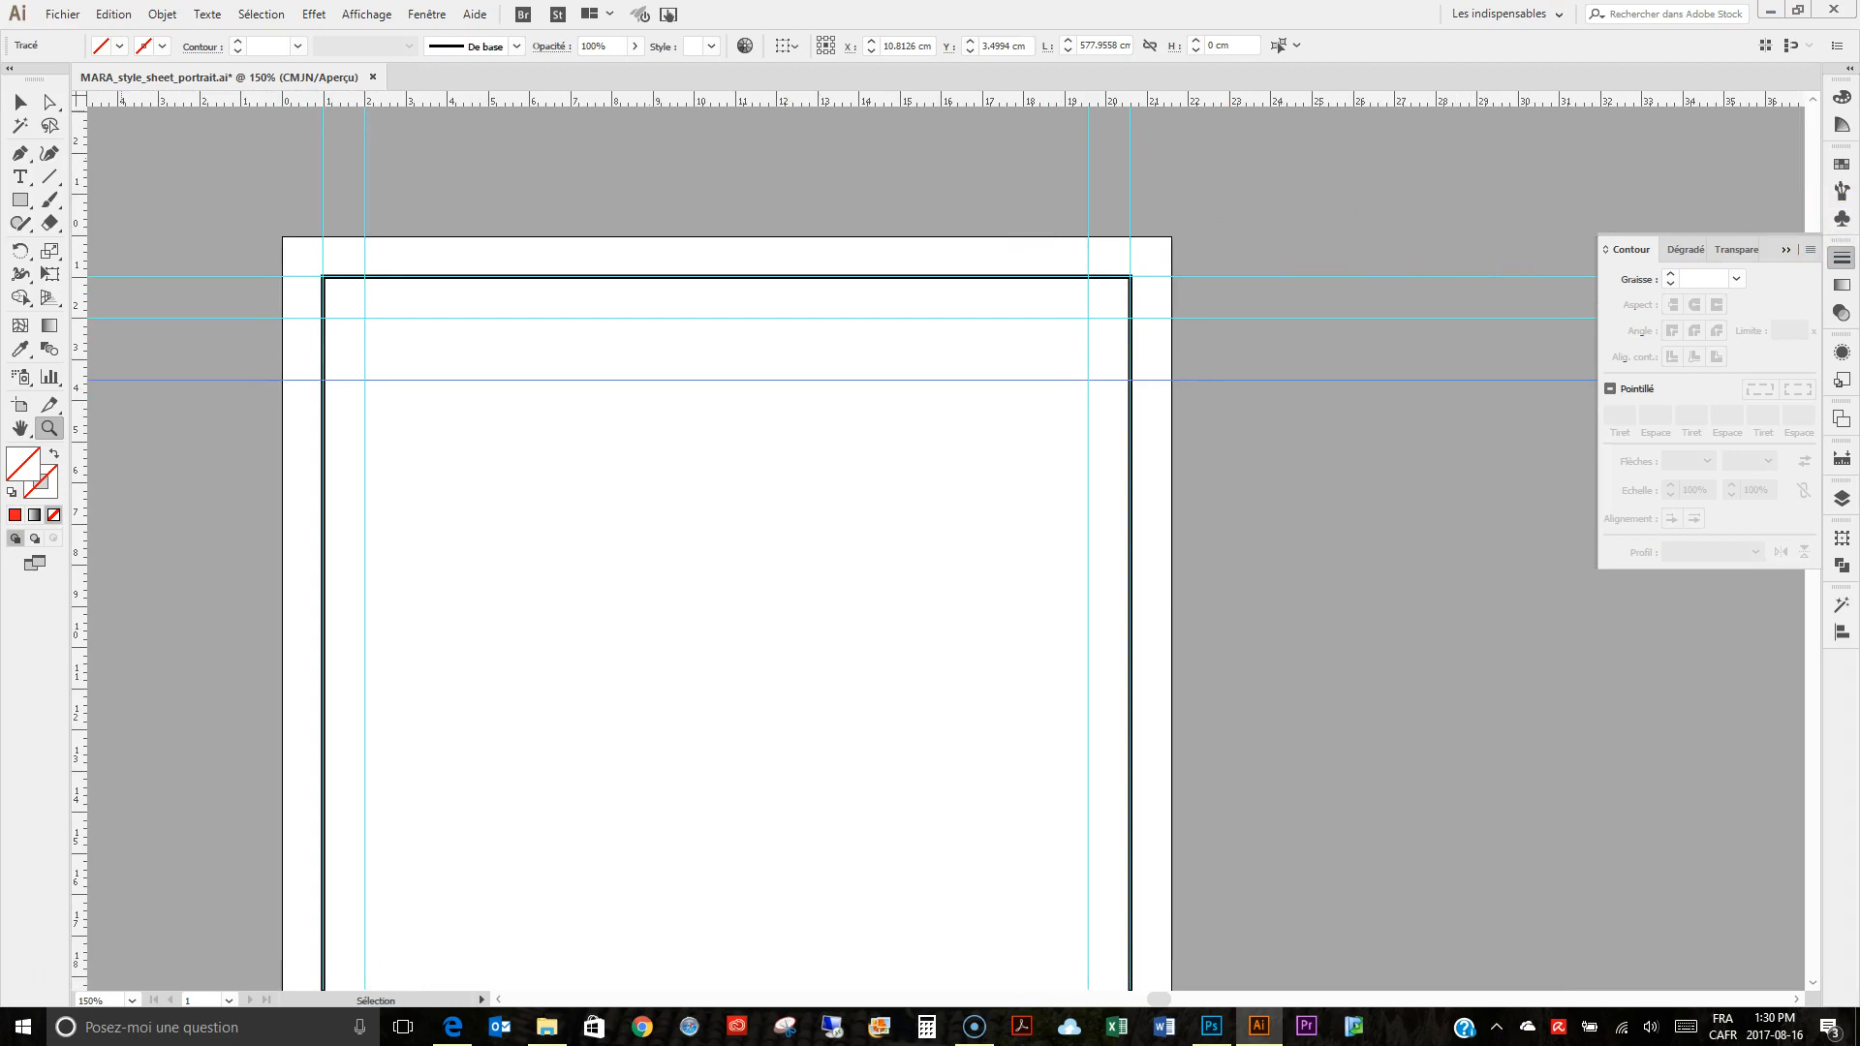
click(21, 201)
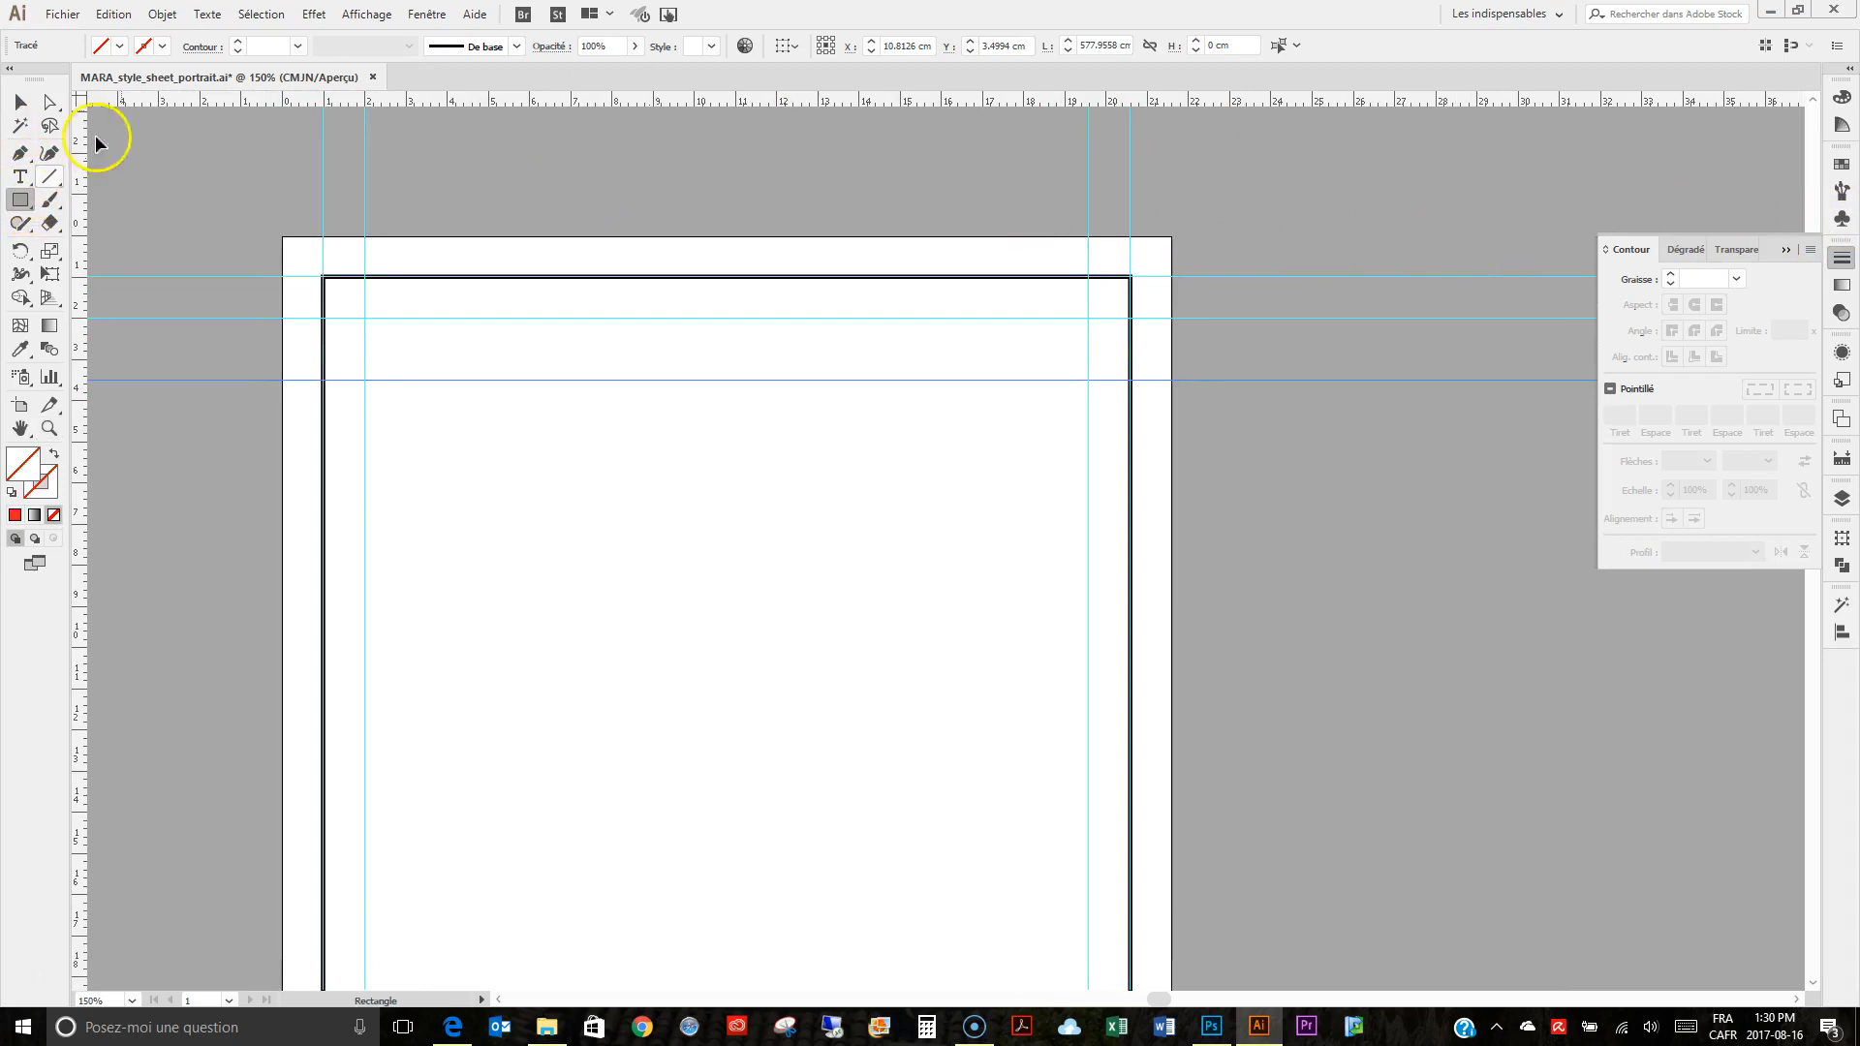
click(163, 47)
click(55, 79)
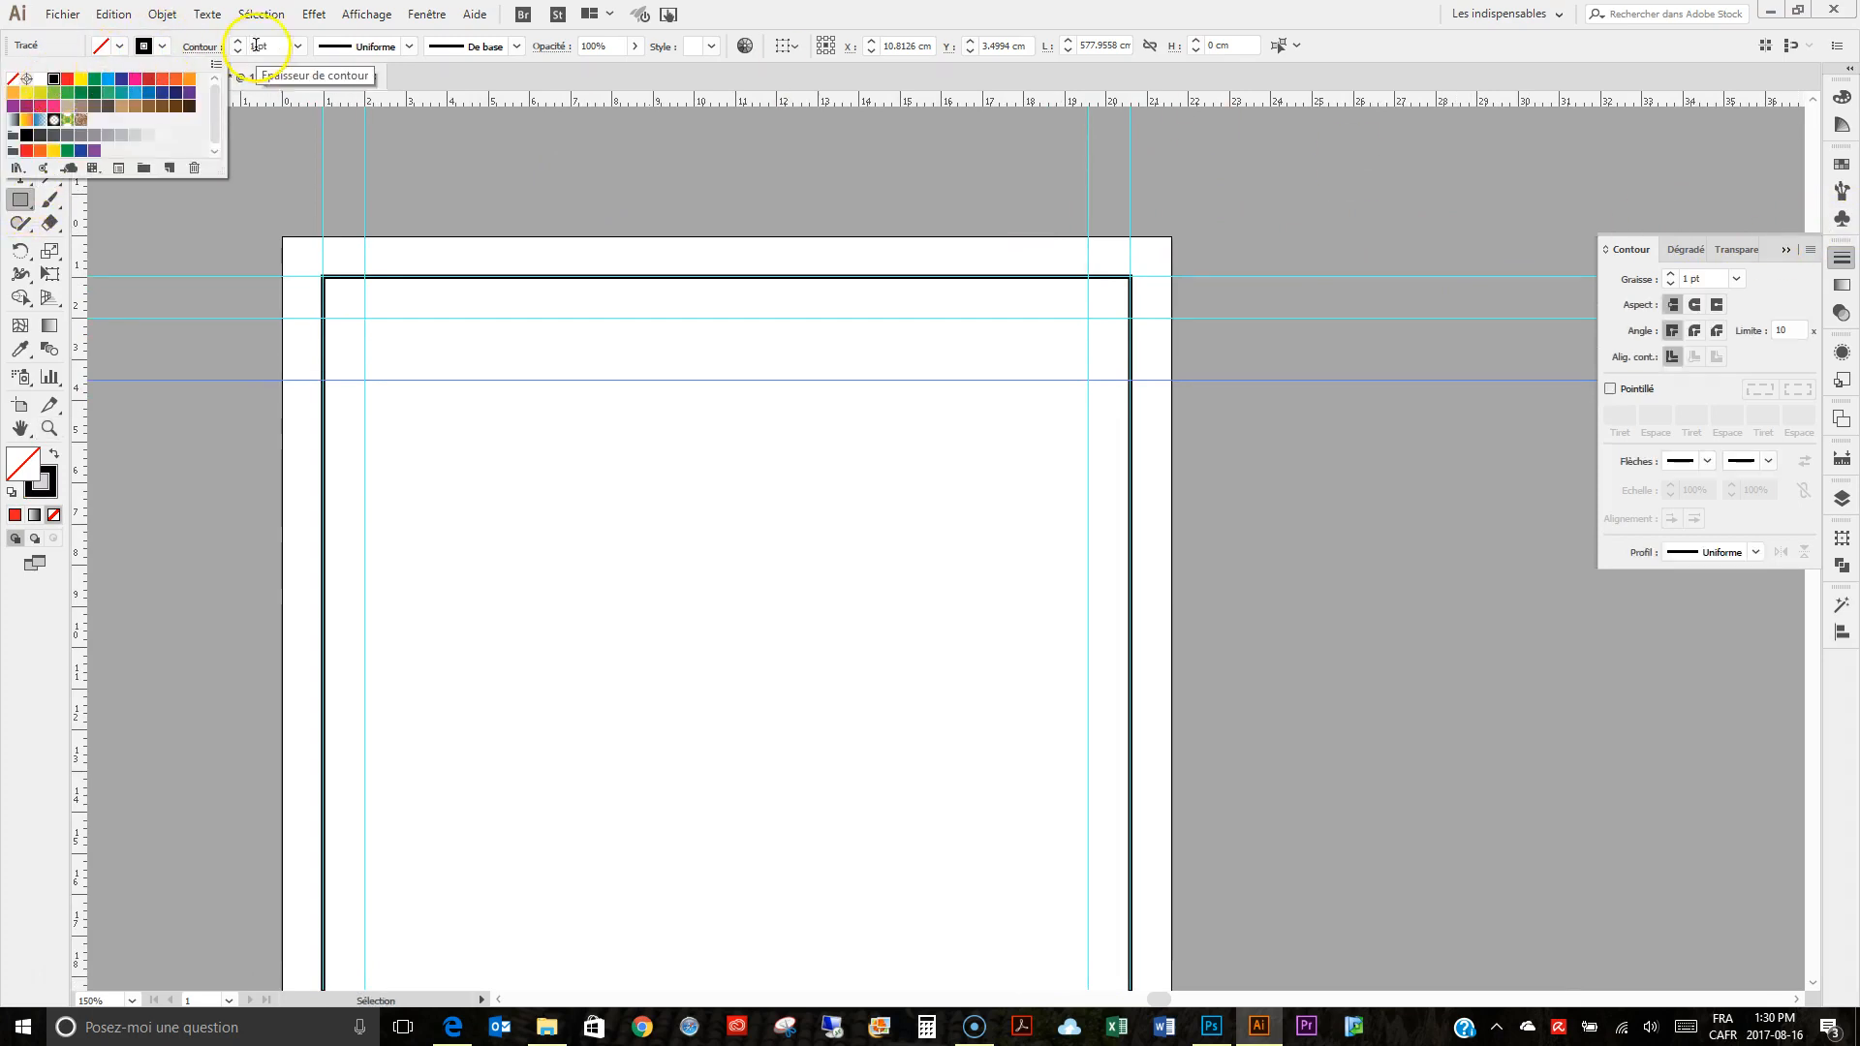
click(297, 47)
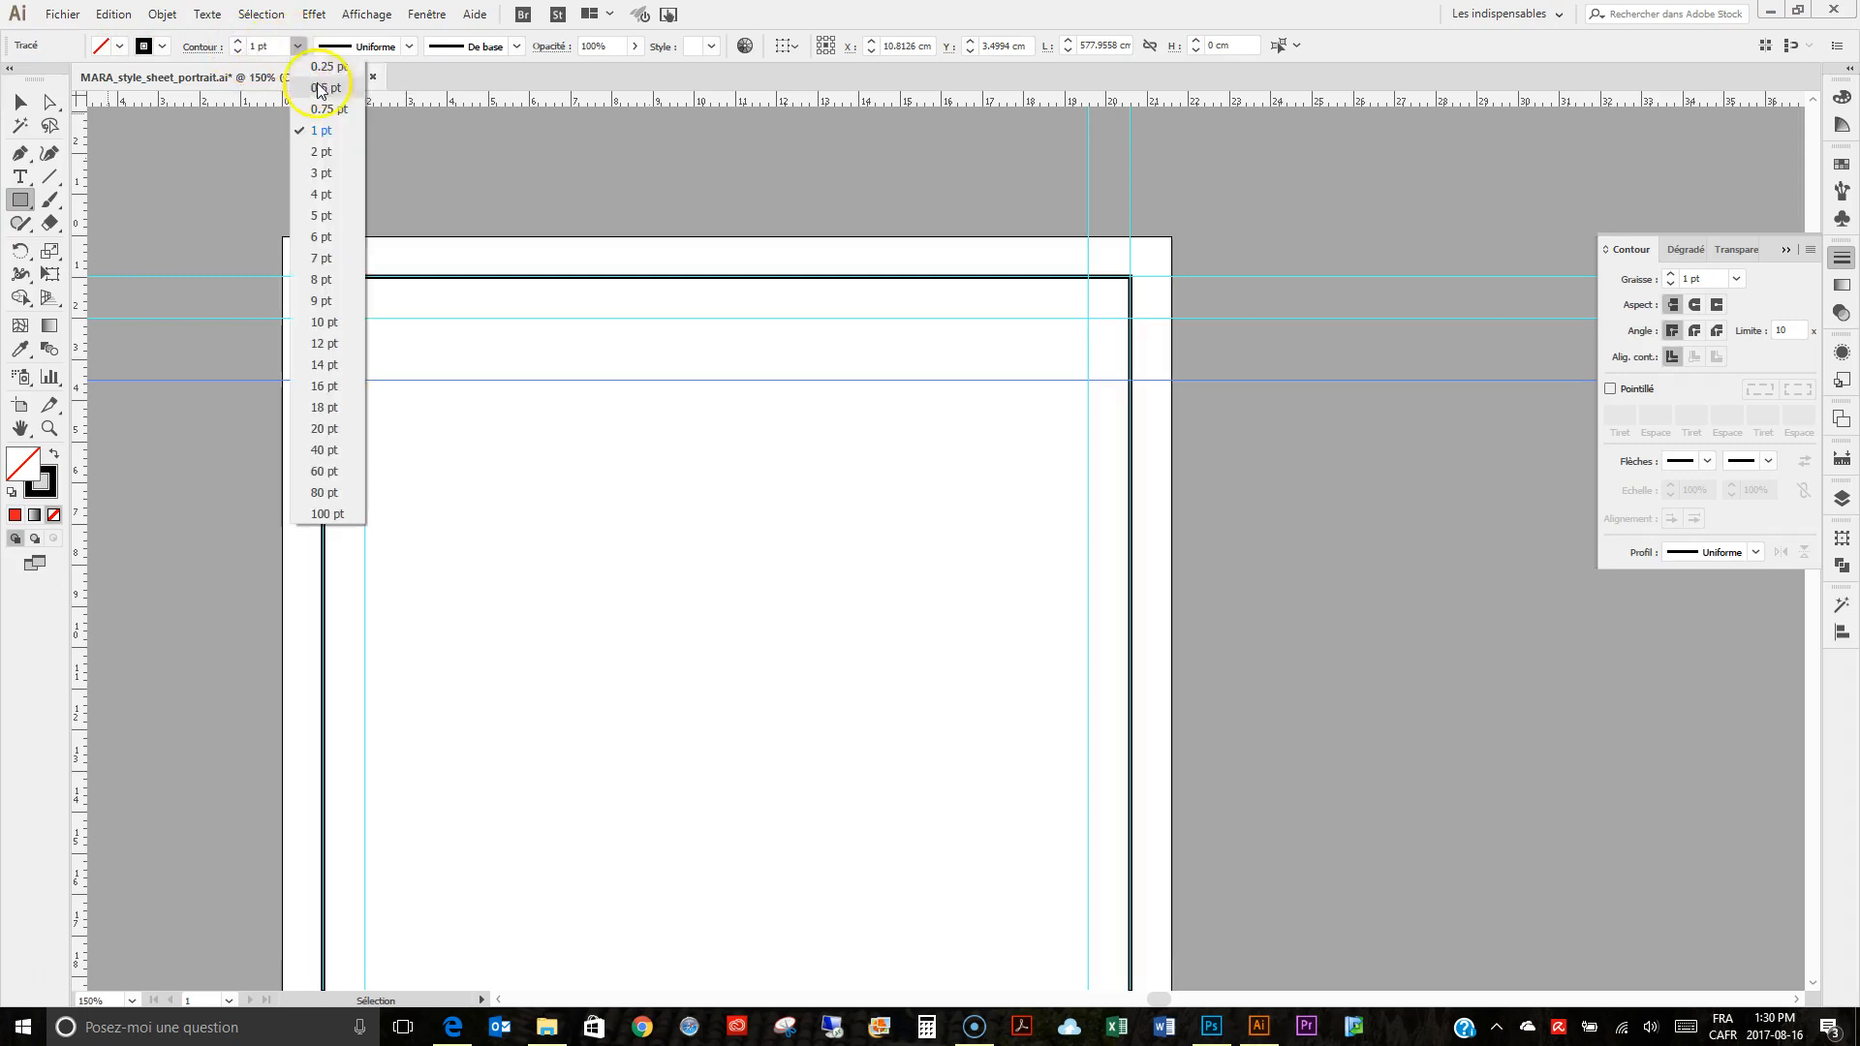
click(321, 151)
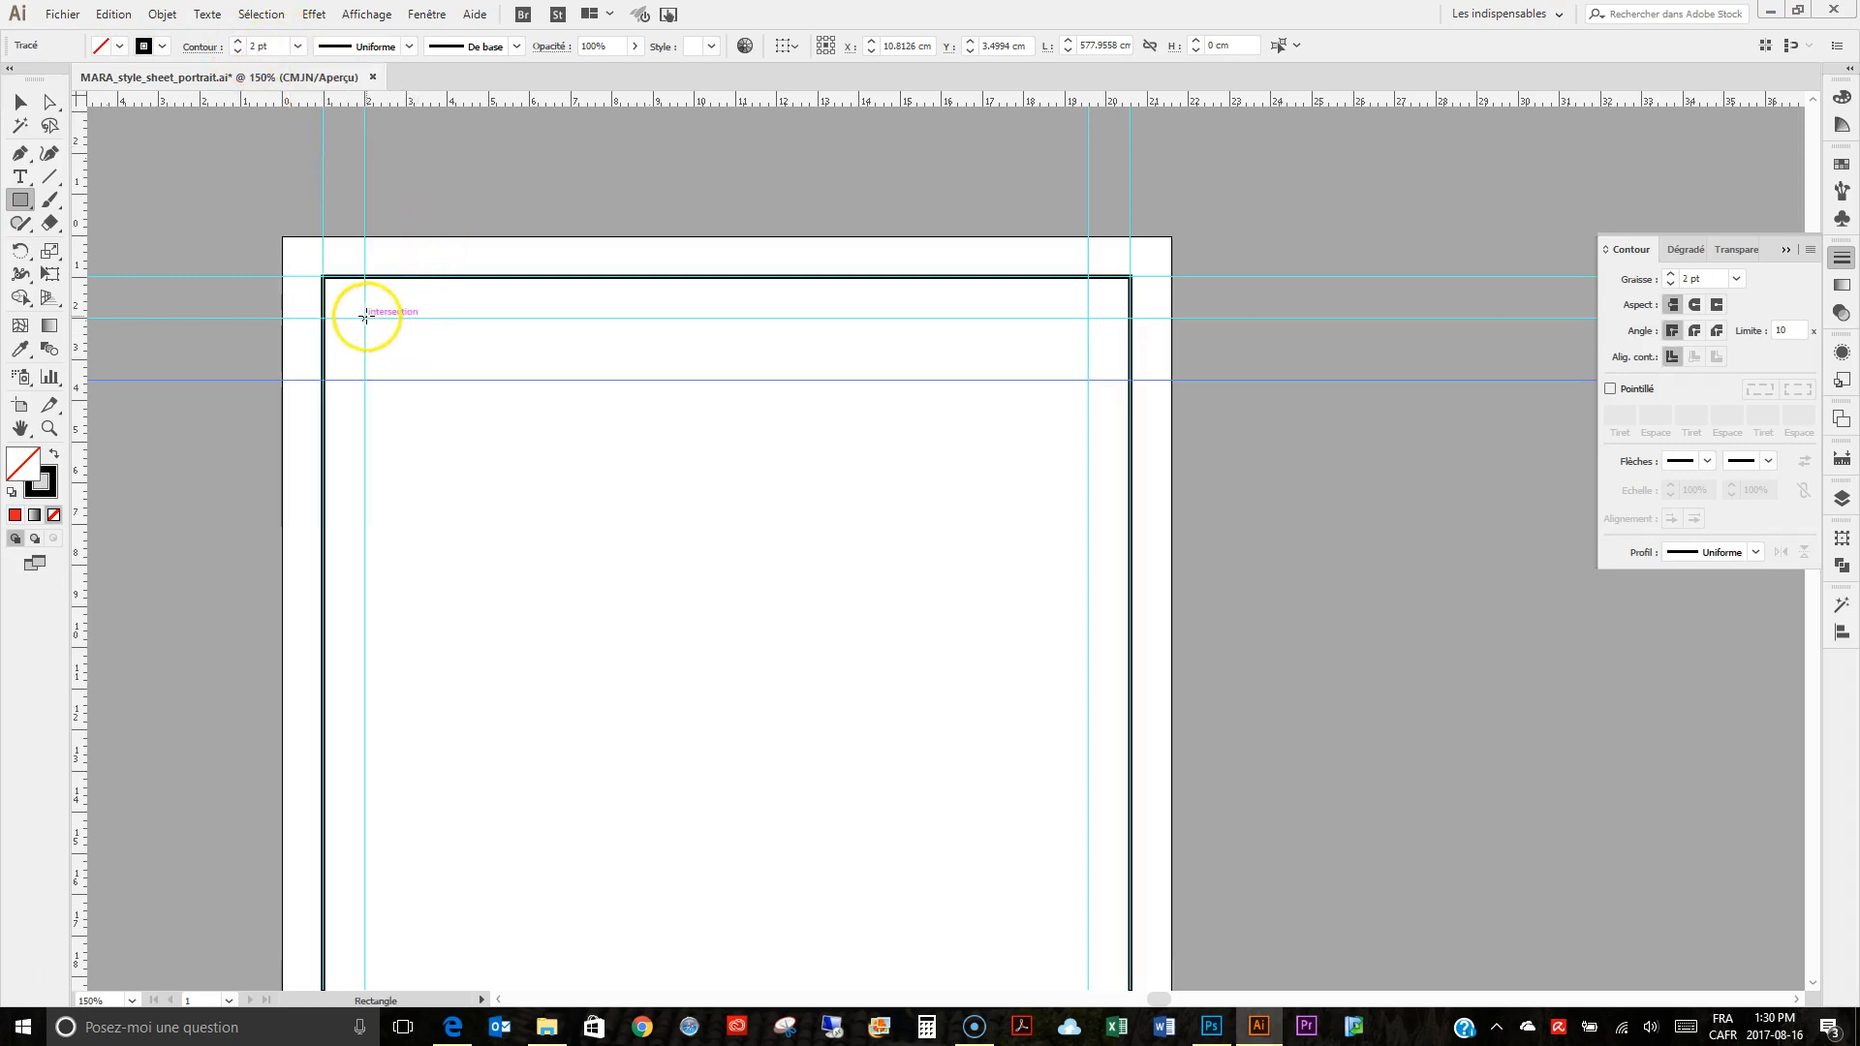
drag(364, 319, 1088, 380)
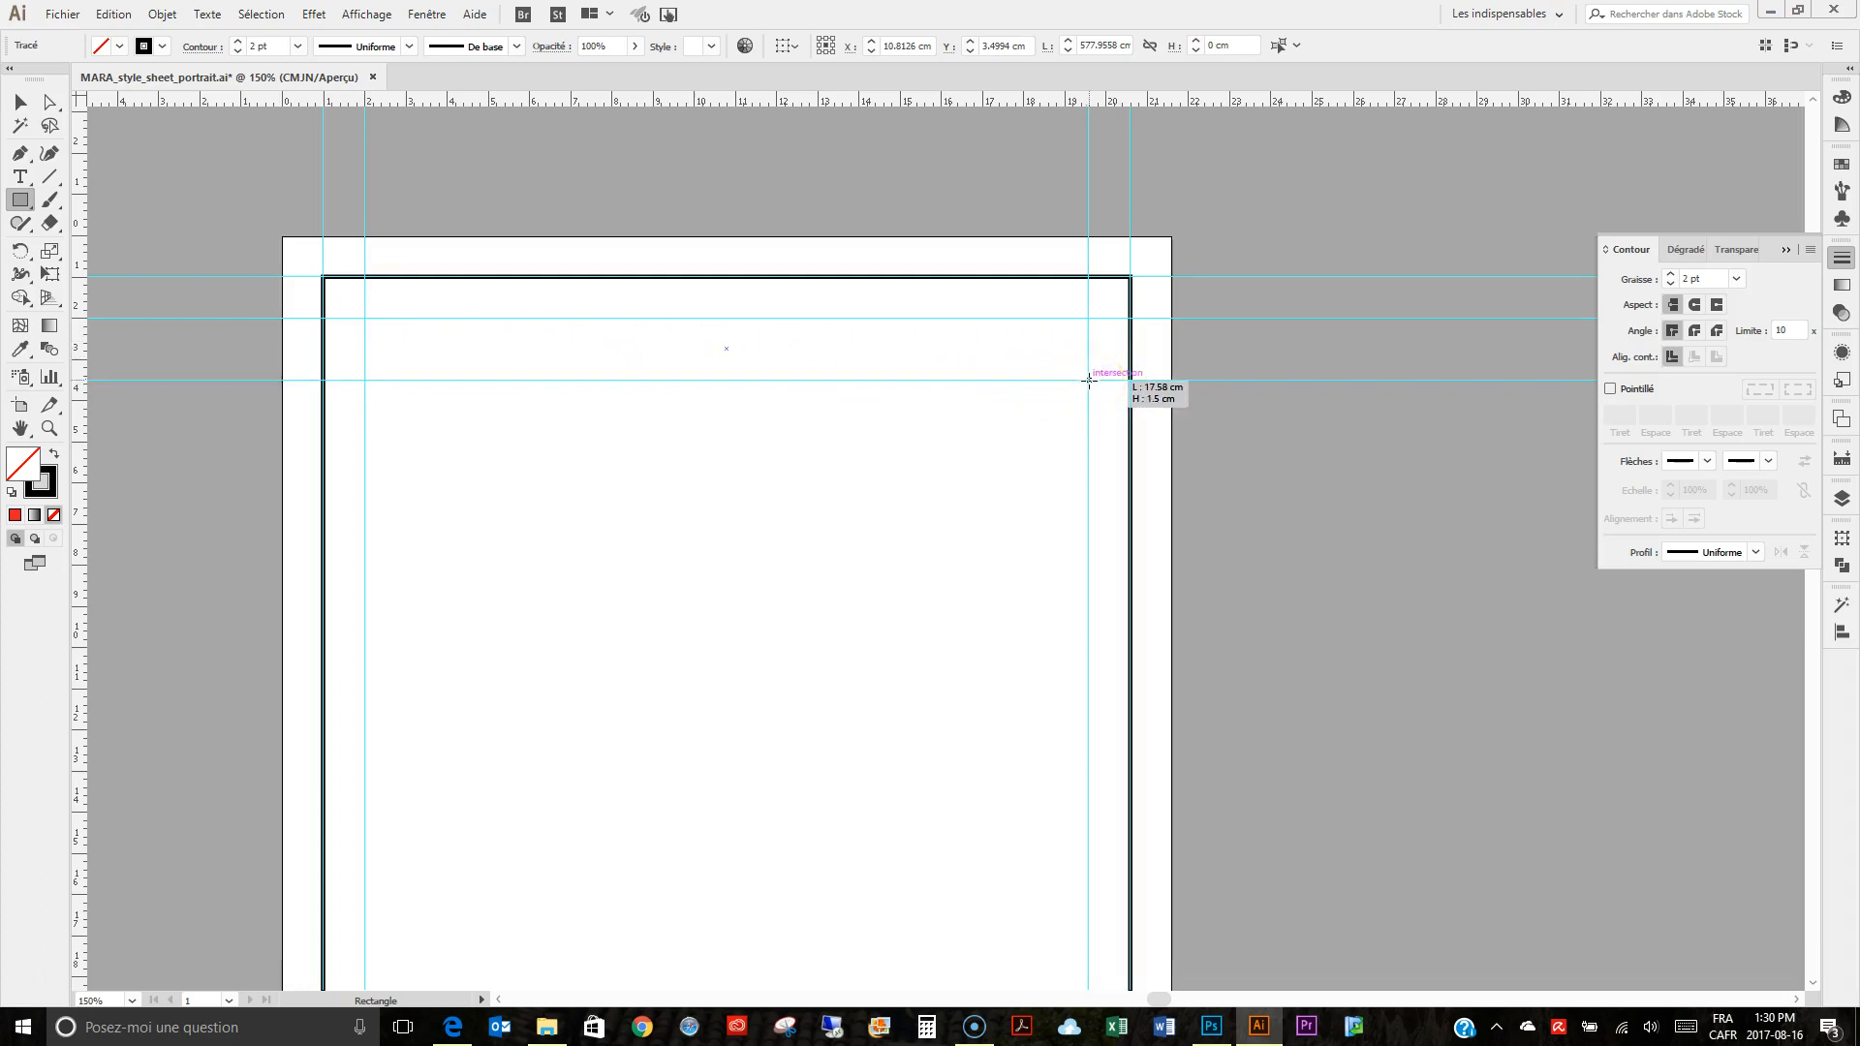
drag(1087, 380, 1088, 380)
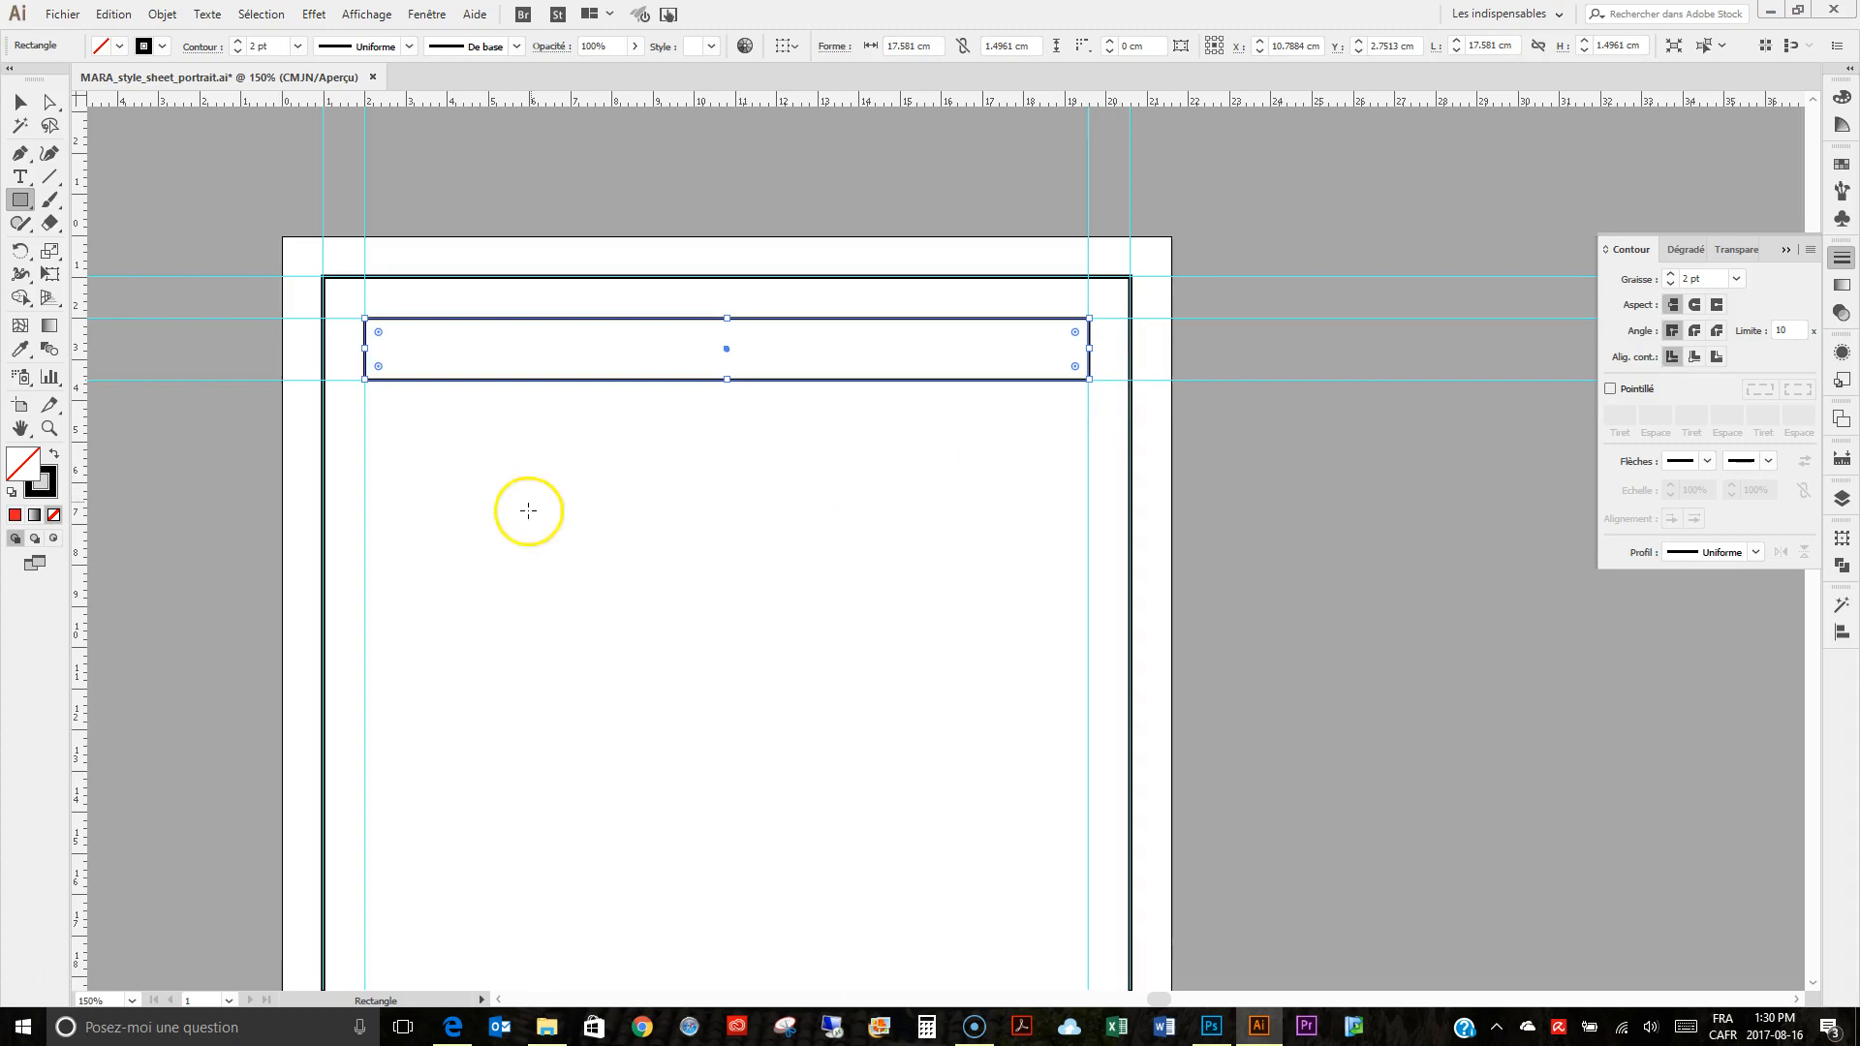
Activate the Line Segment tool for work in the lower part of the frame.
scroll(528, 510, down, 5)
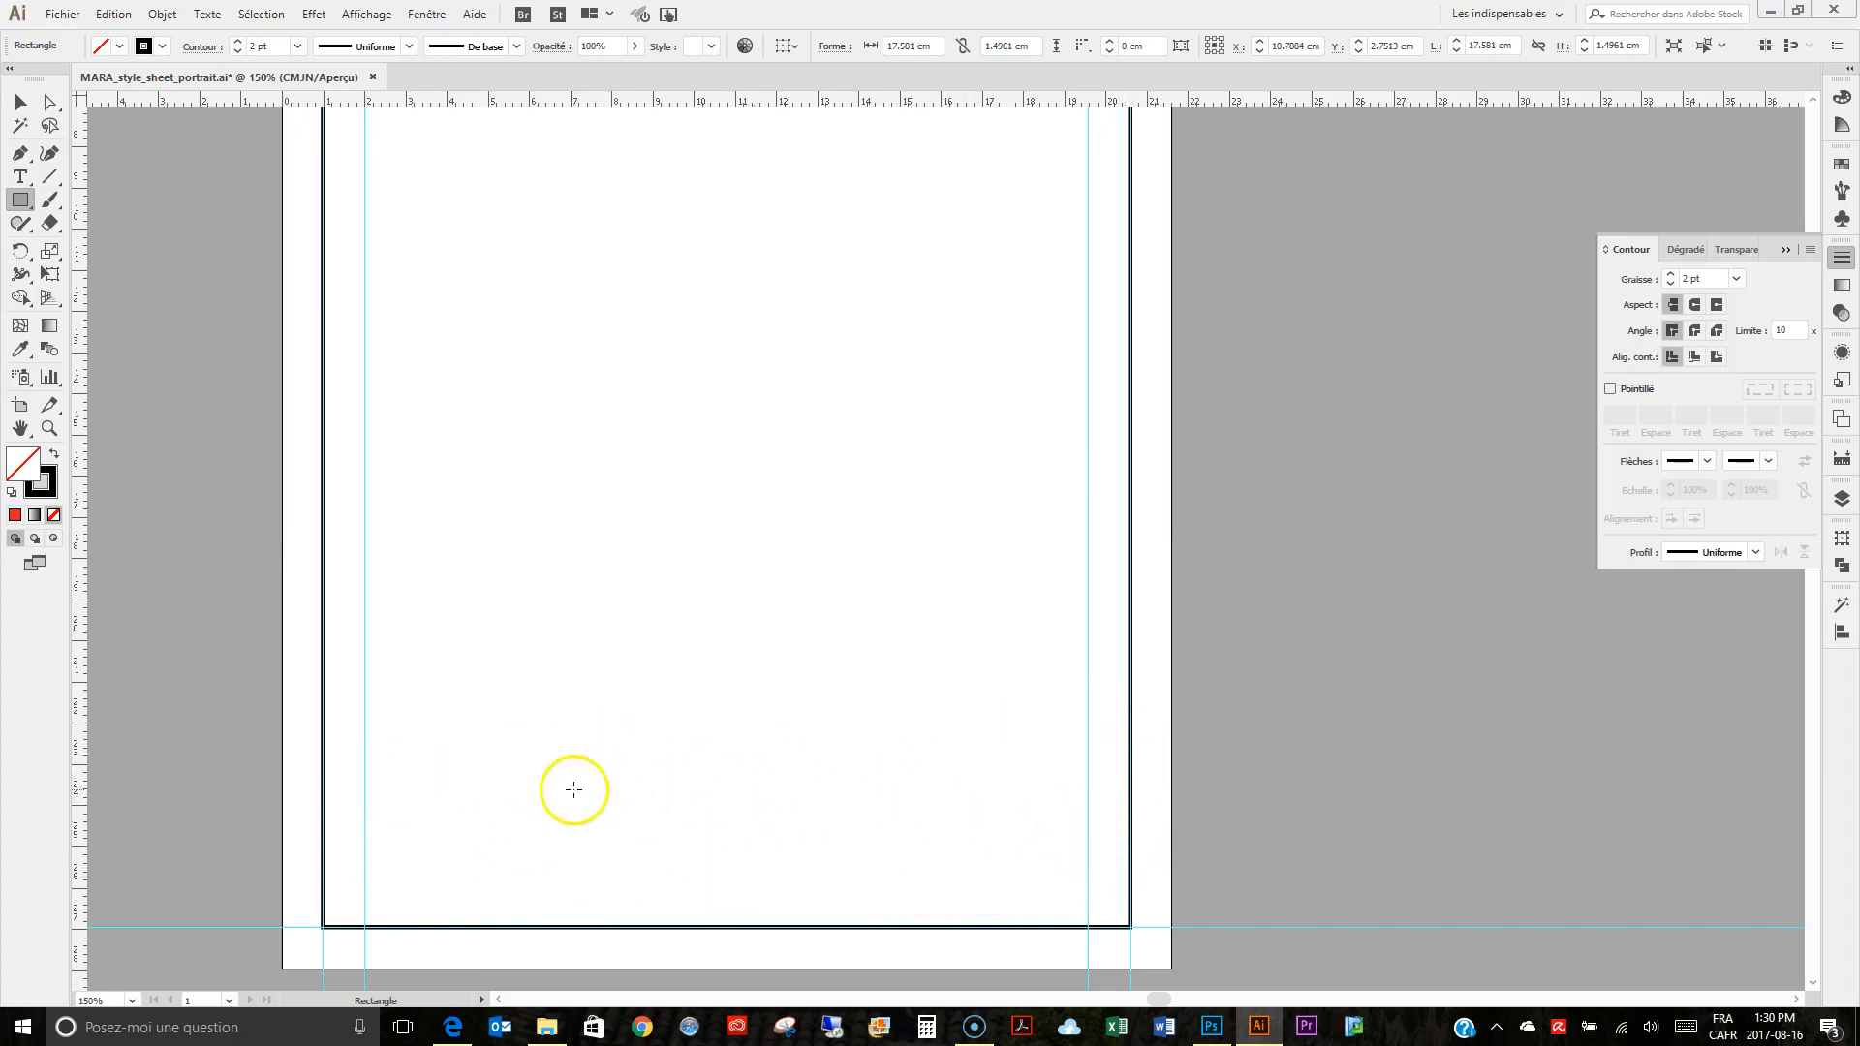
click(53, 180)
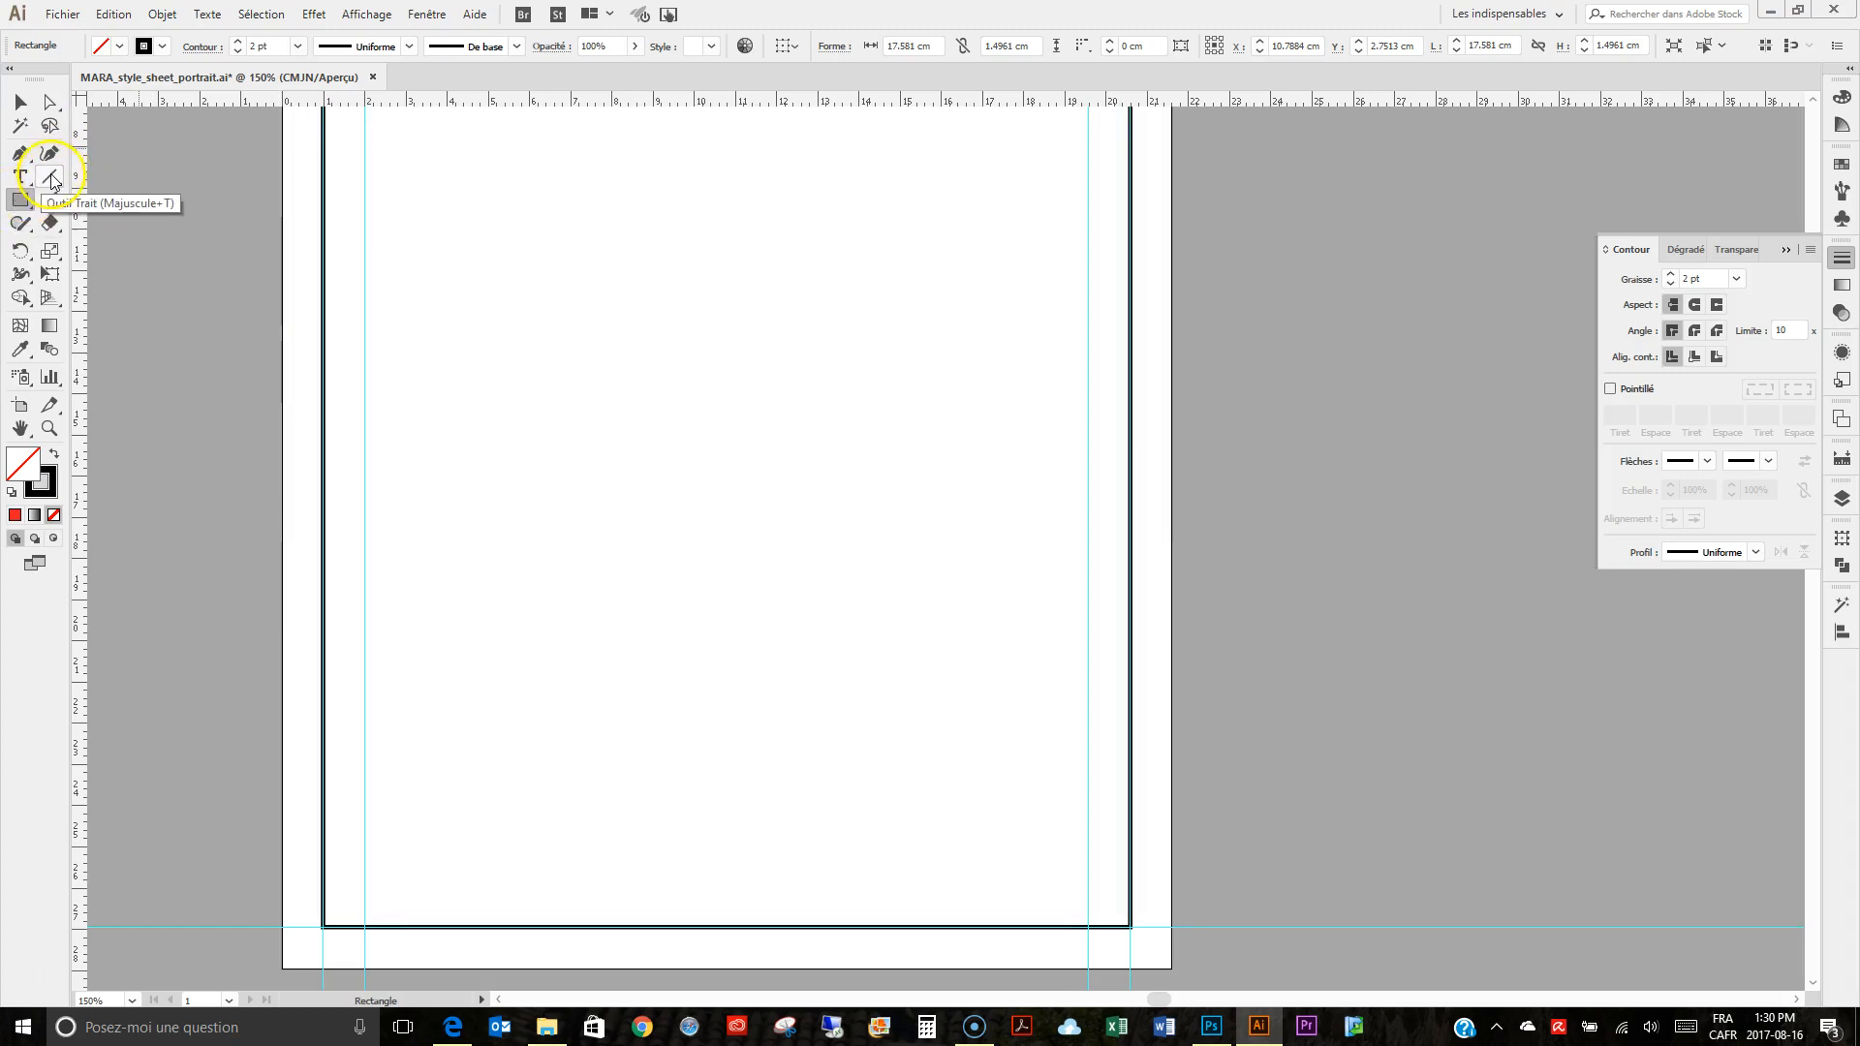